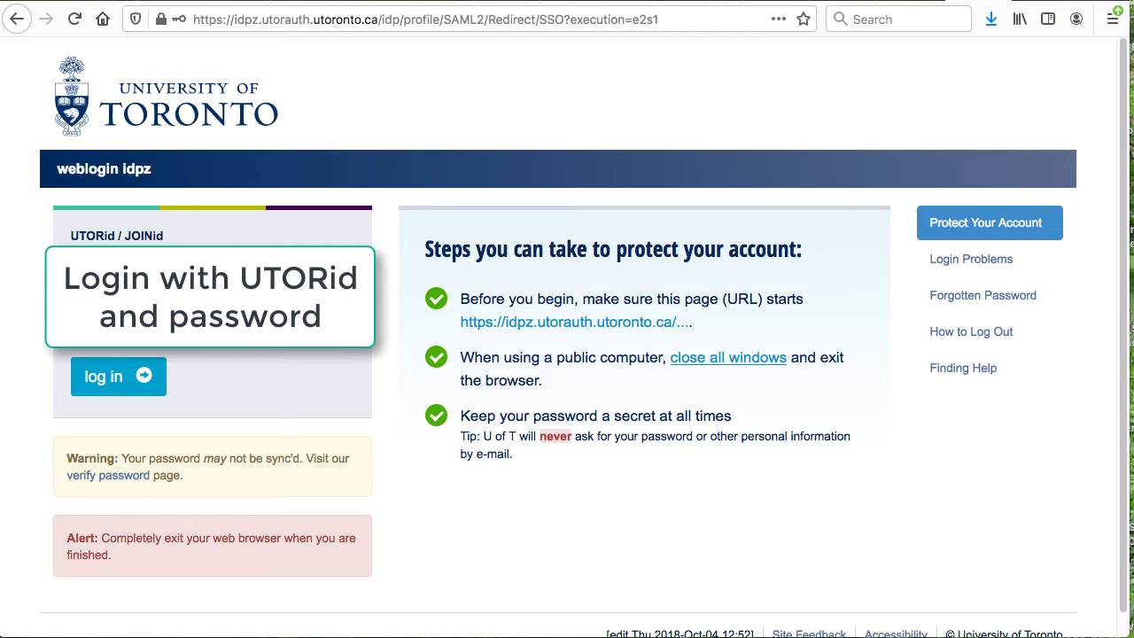
Sign in to MyMedia on the weblogin page with UTORid and password.
click(105, 383)
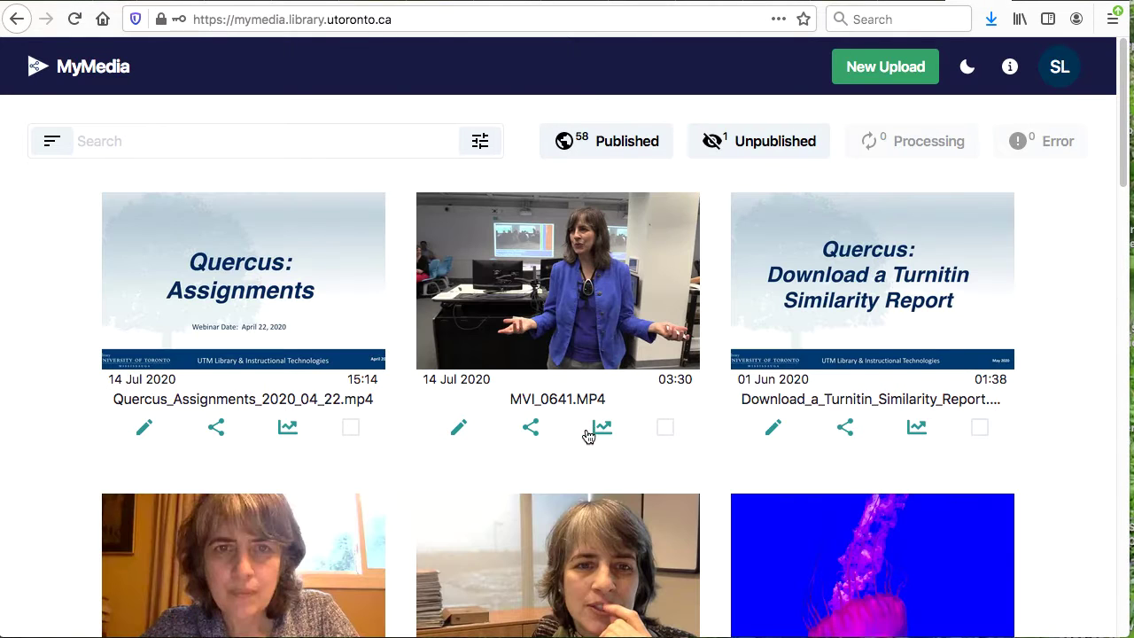
Start a new screen recording upload and share Screen 1 as the display source.
click(864, 80)
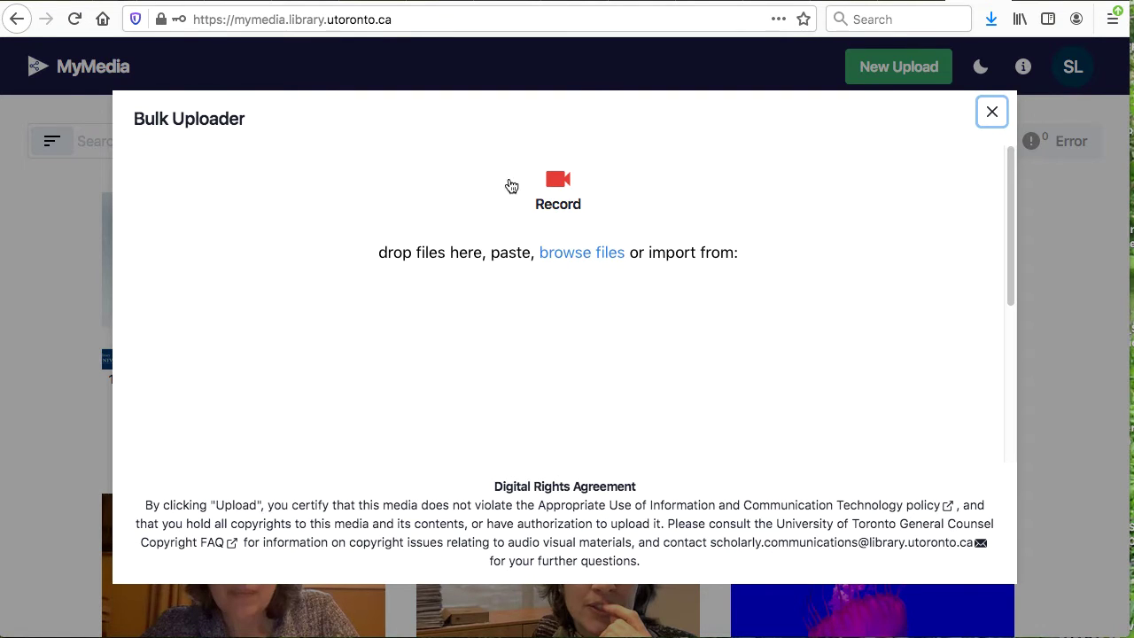
click(558, 188)
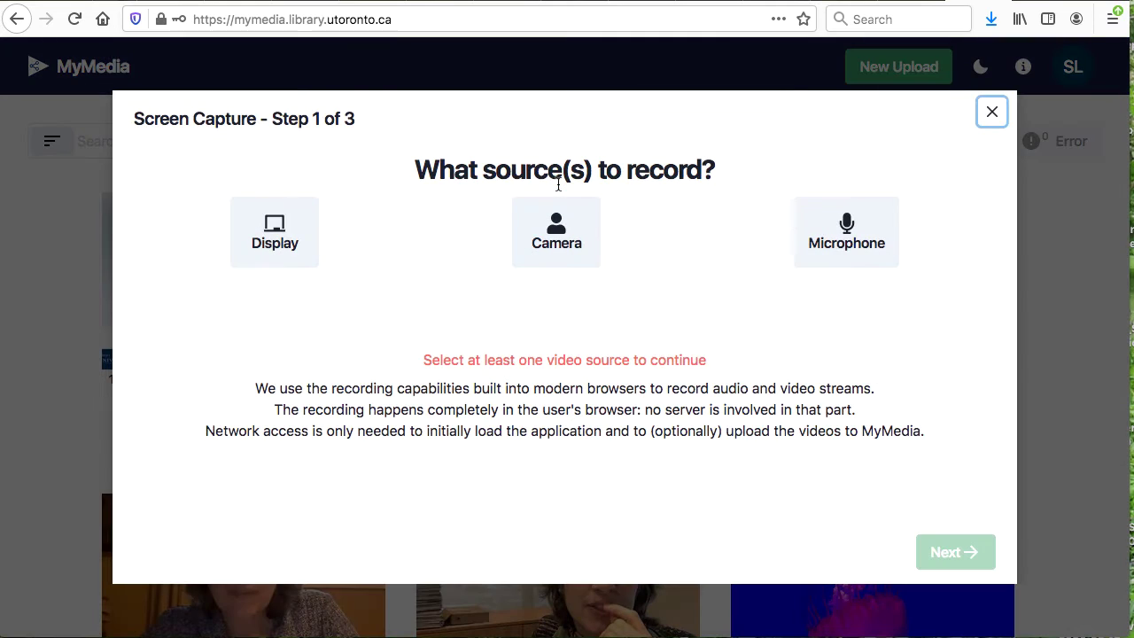
click(277, 235)
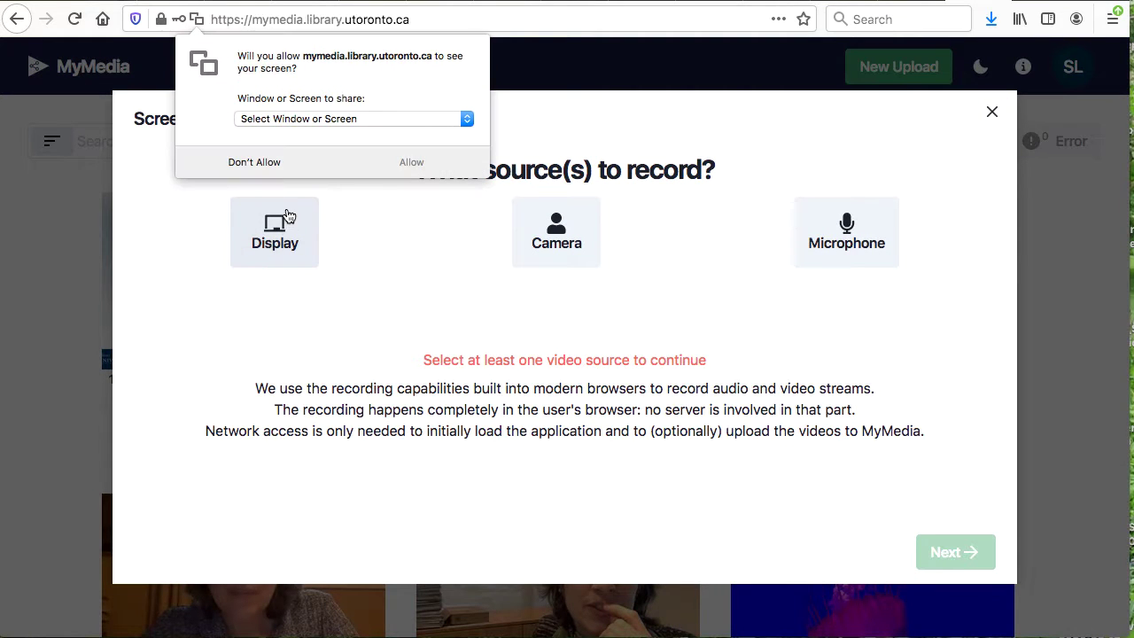
click(467, 119)
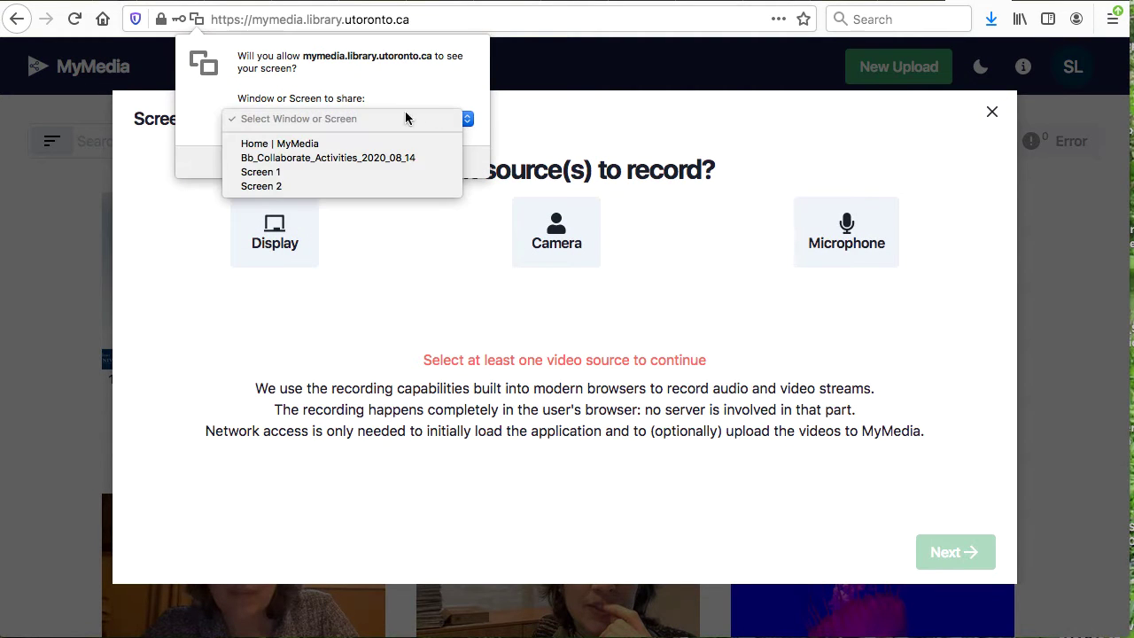
click(287, 172)
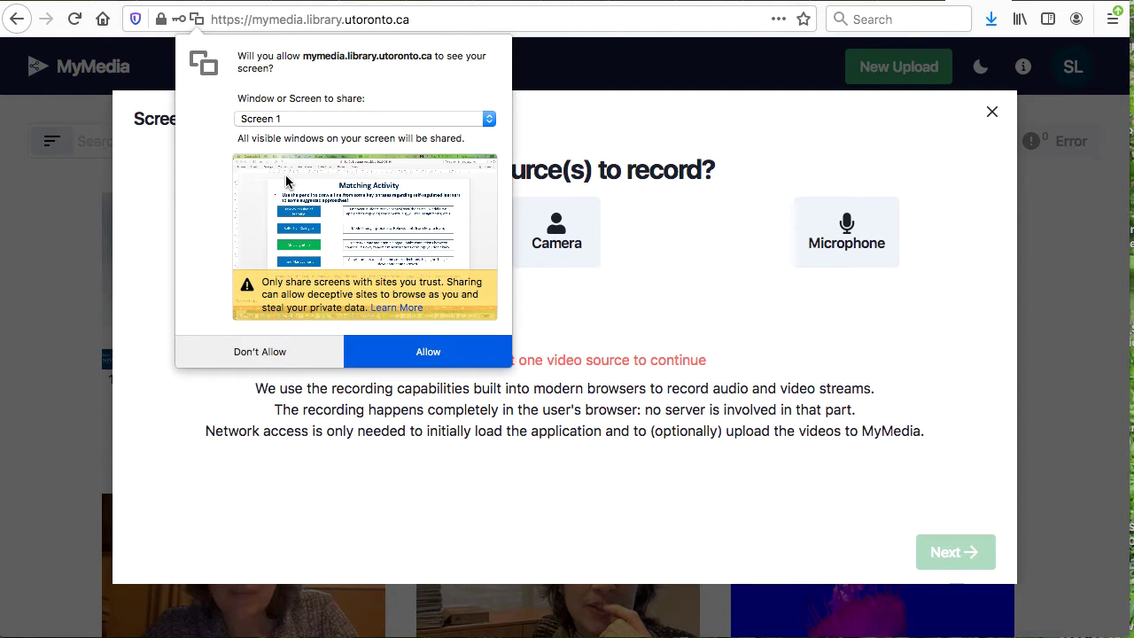
click(437, 354)
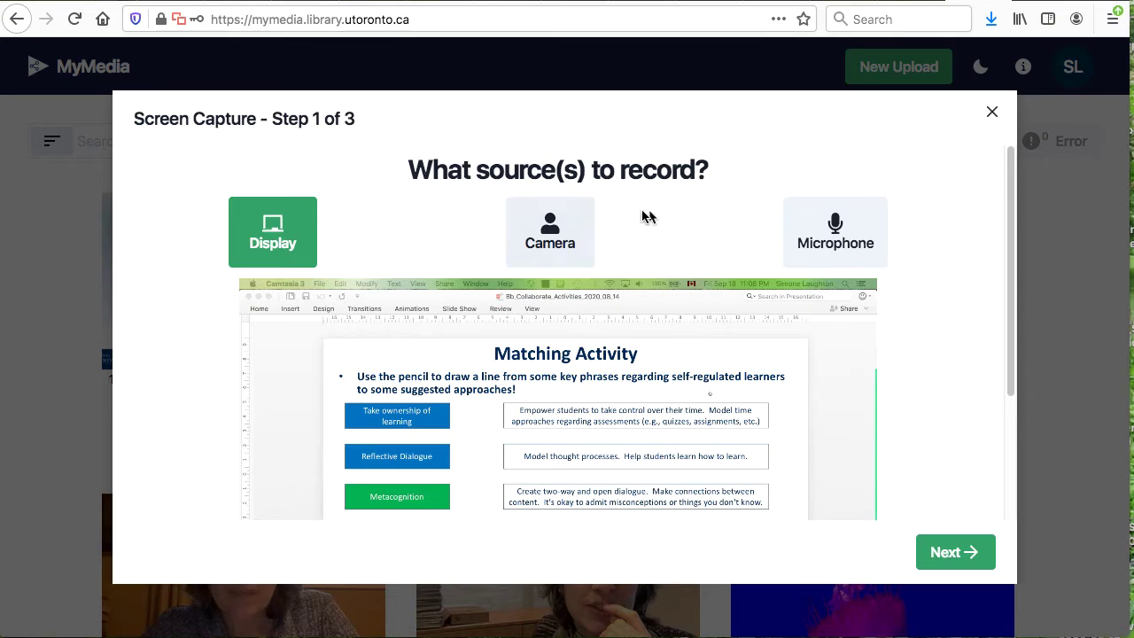
Add the External Microphone as the recording's audio source.
click(840, 237)
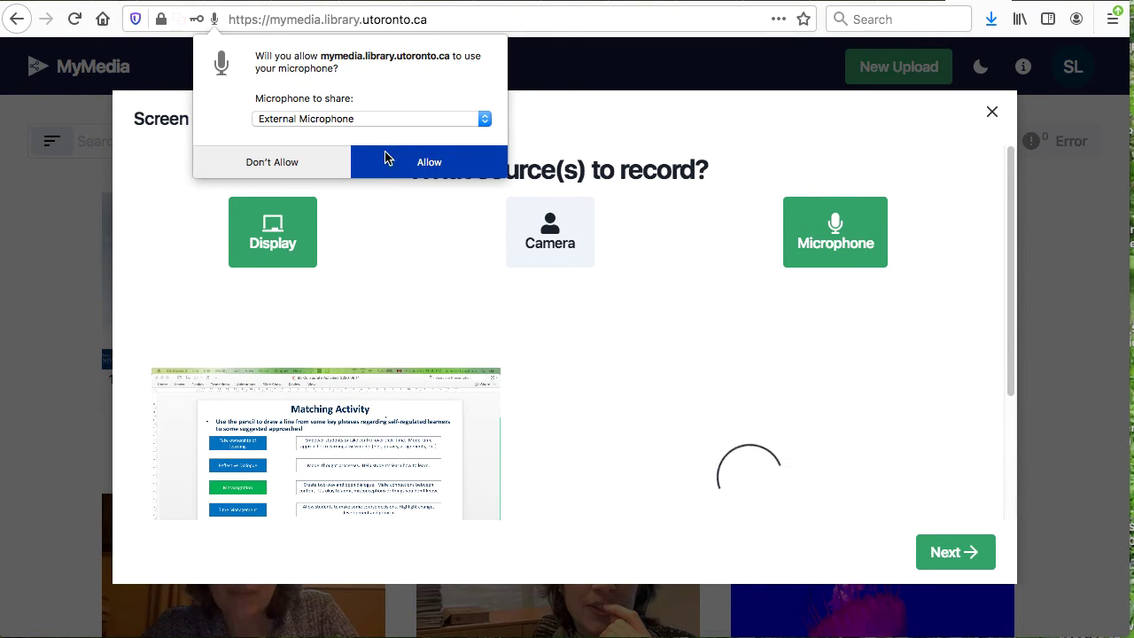
click(483, 119)
click(484, 121)
click(433, 165)
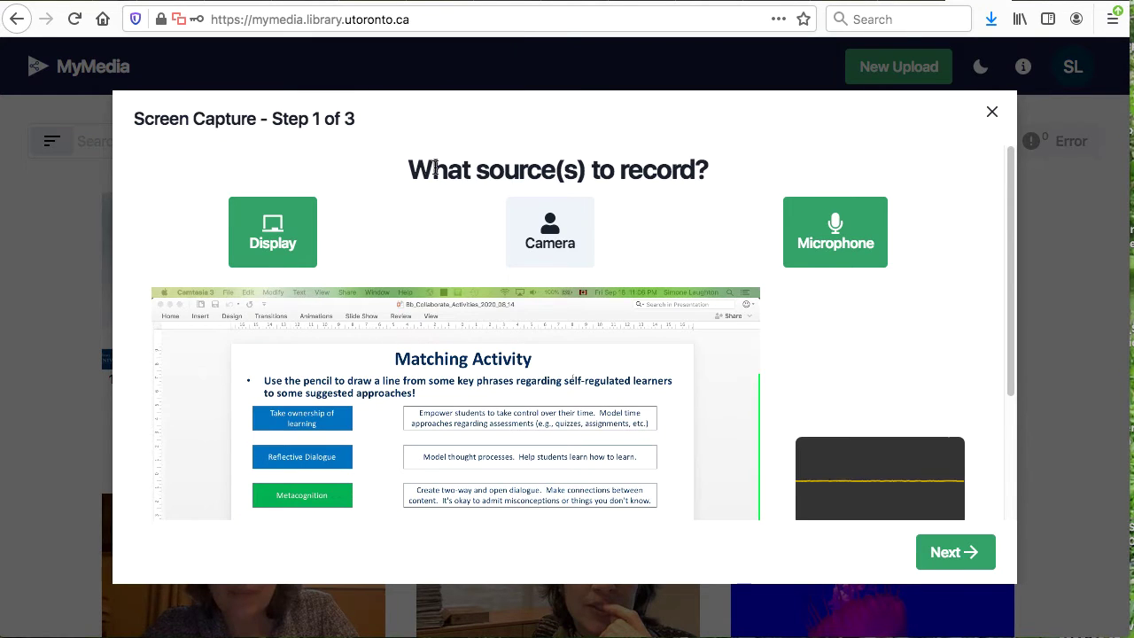
Record an 11-second capture of the Matching Activity slide, then stop it for review.
click(946, 555)
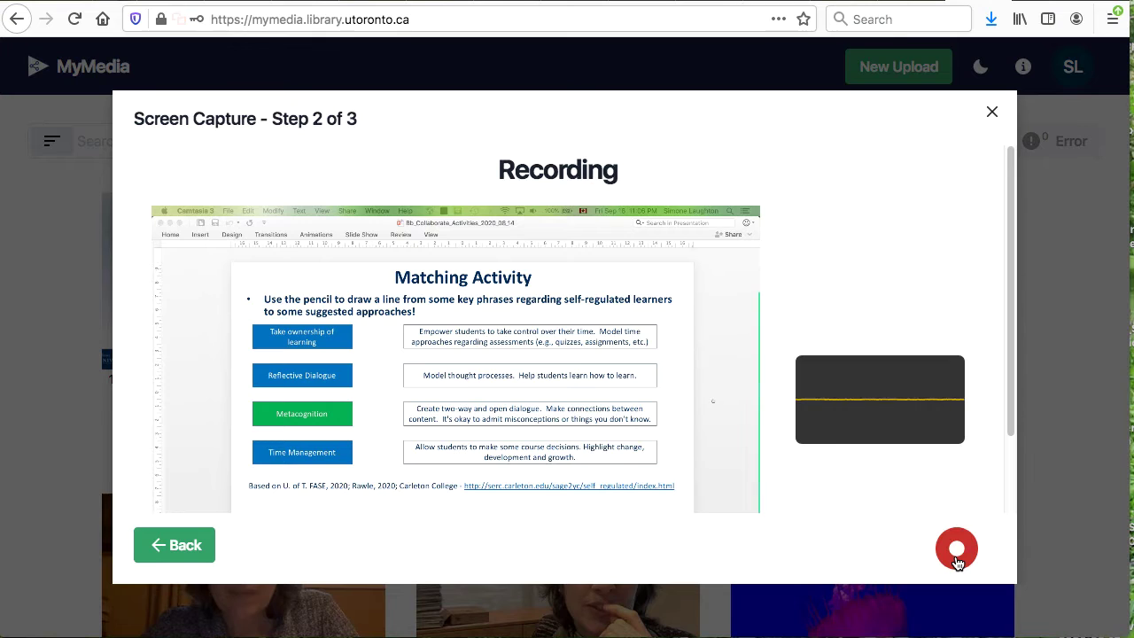
click(957, 551)
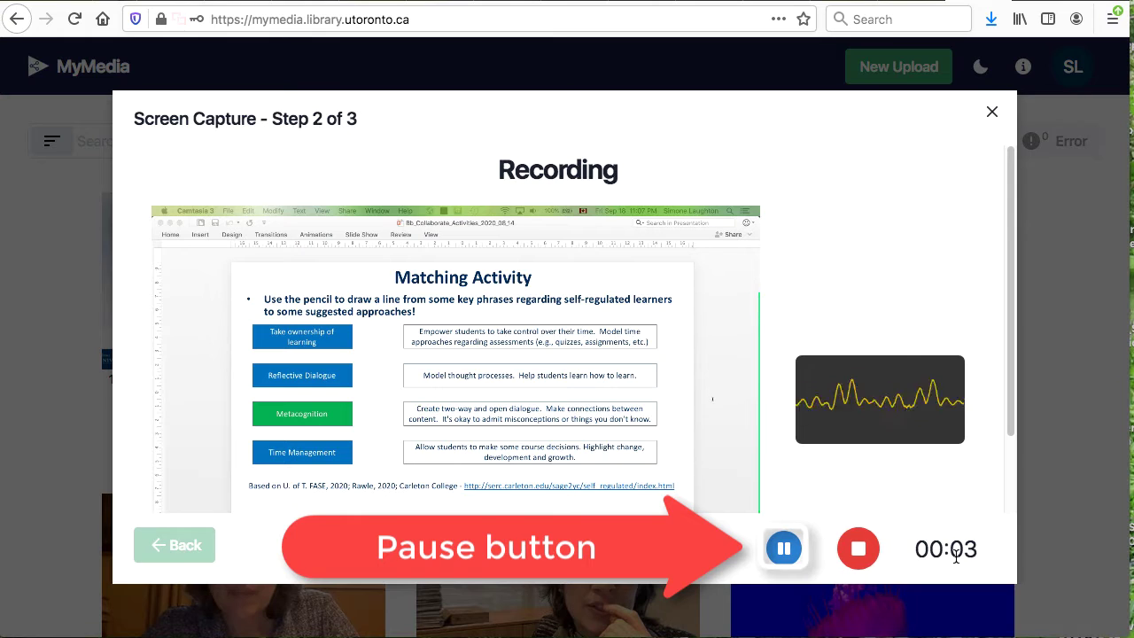
click(863, 551)
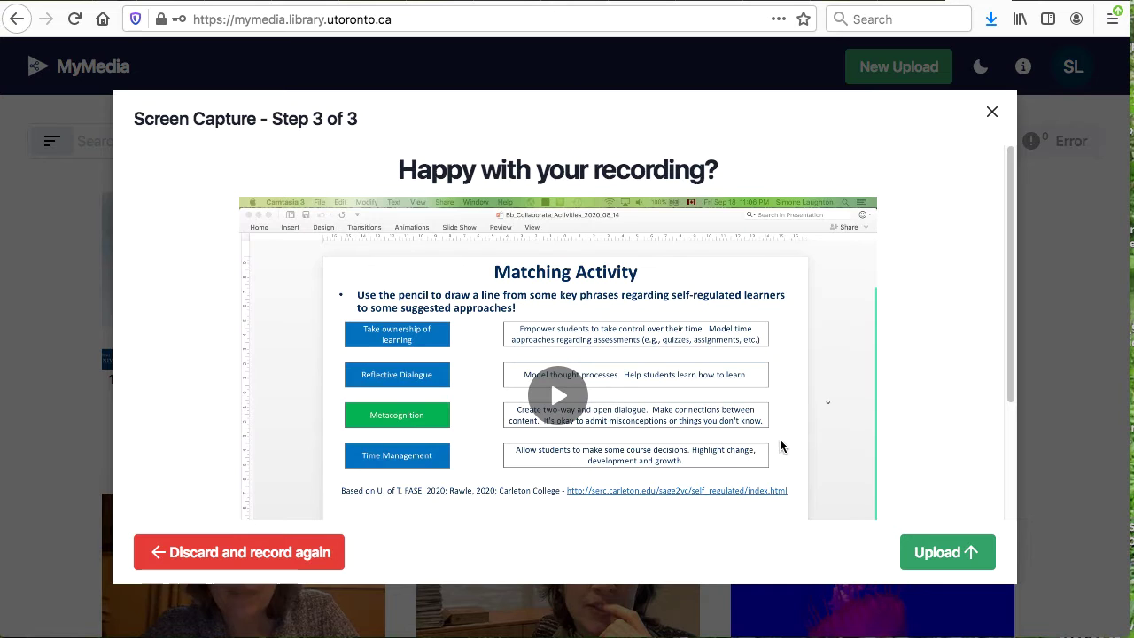
Upload the recording and reload the library until the 00:13 video is processed.
click(937, 558)
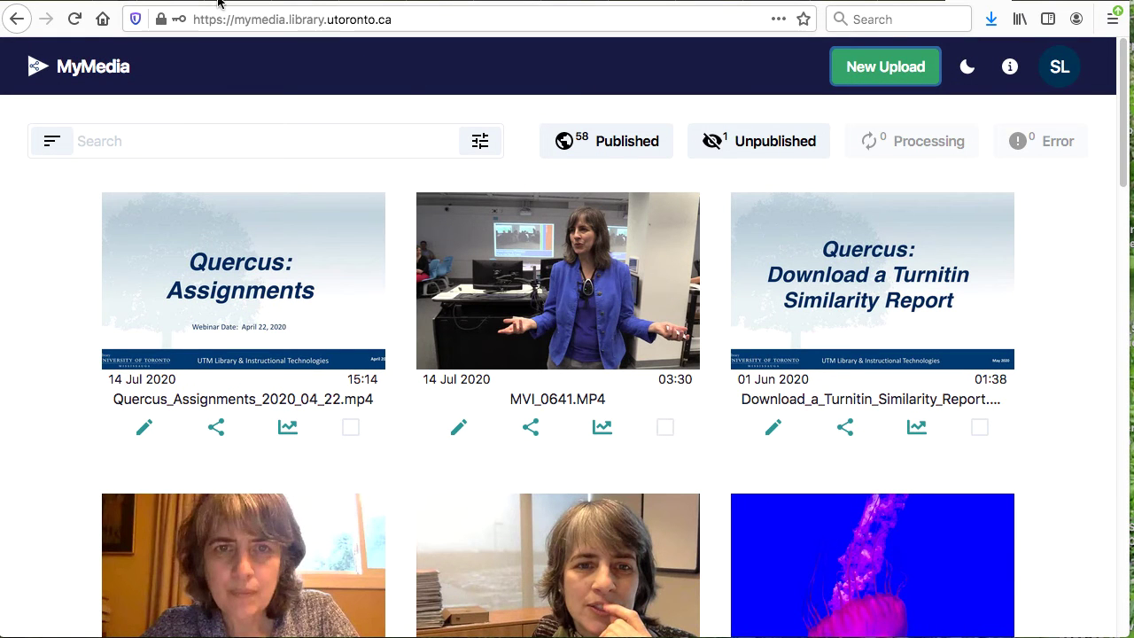
click(73, 24)
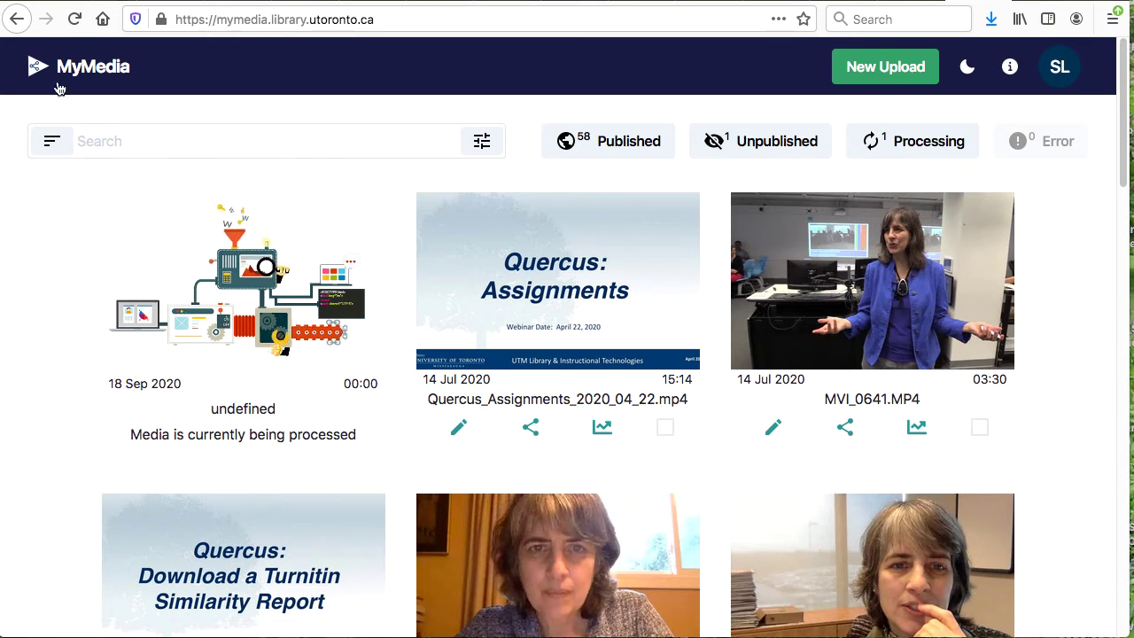
click(75, 20)
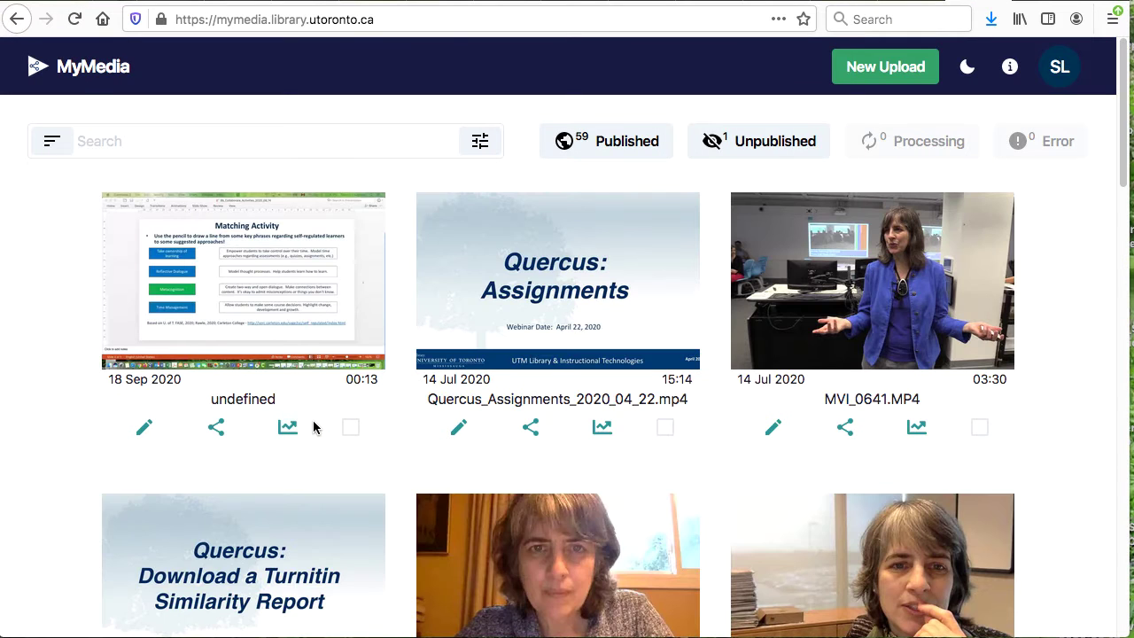
Open the new video's details and rename it 'Matching Activity'.
click(146, 431)
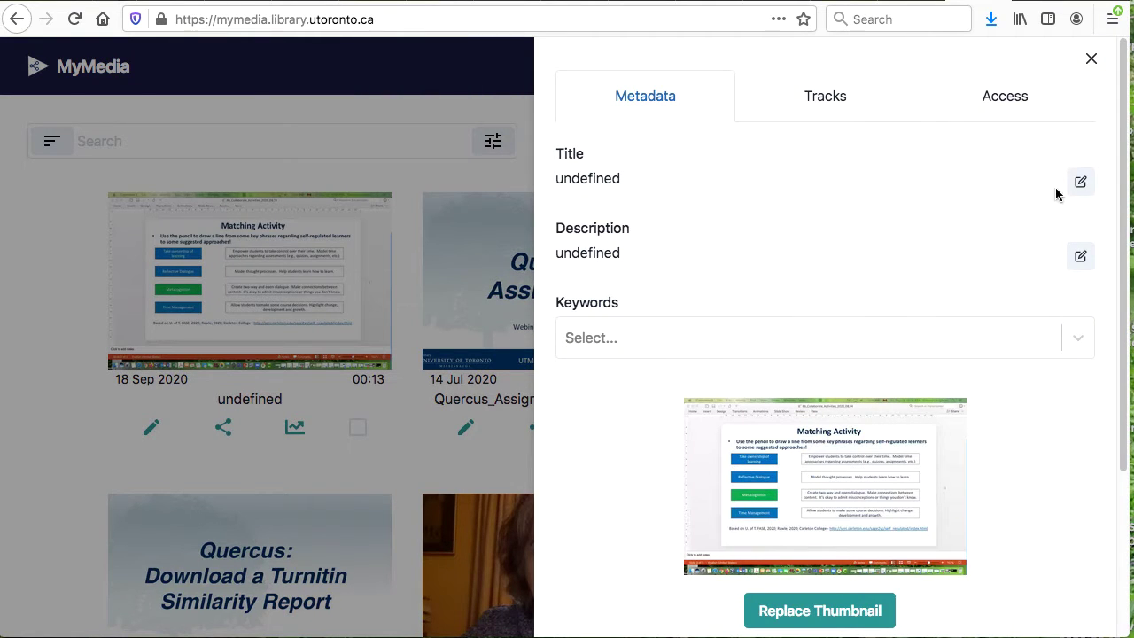
click(1080, 181)
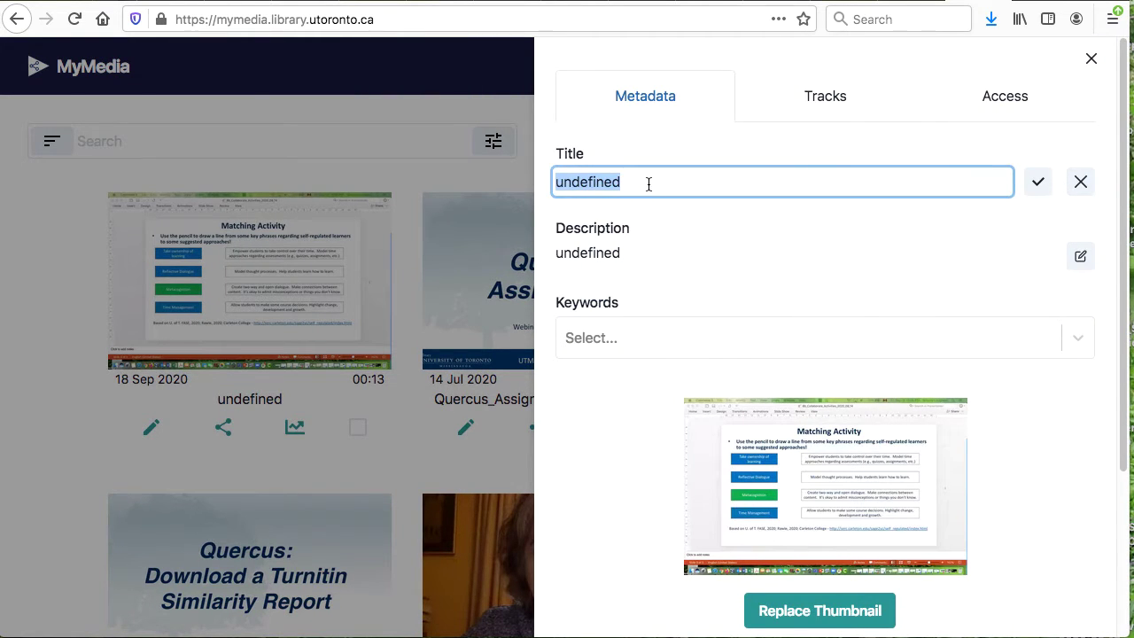
text(Matching Activity)
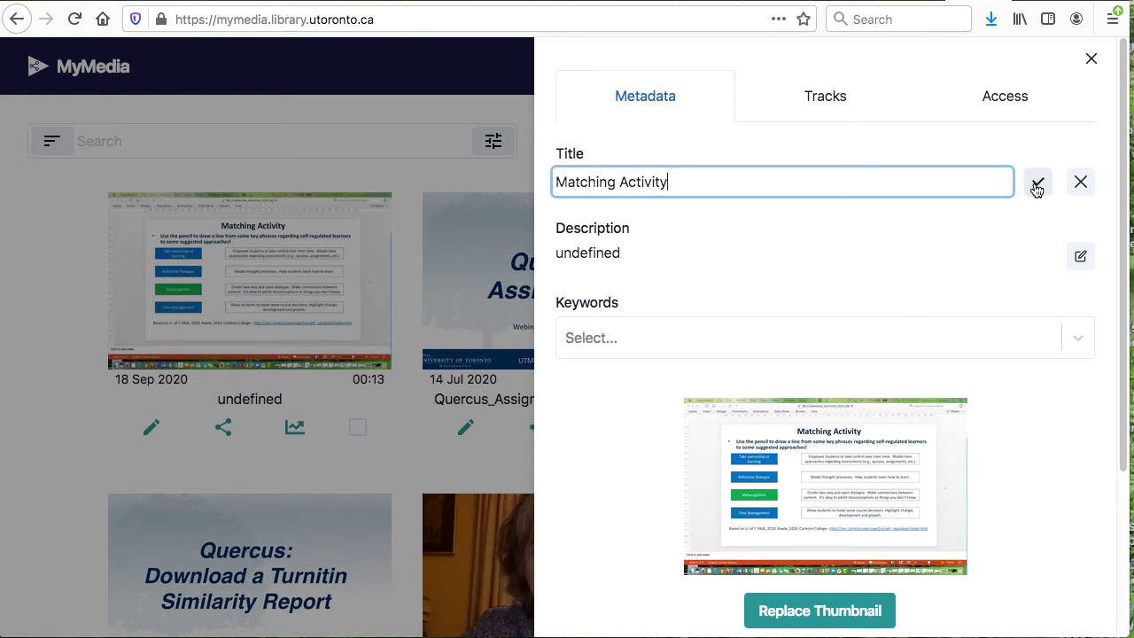
click(1037, 182)
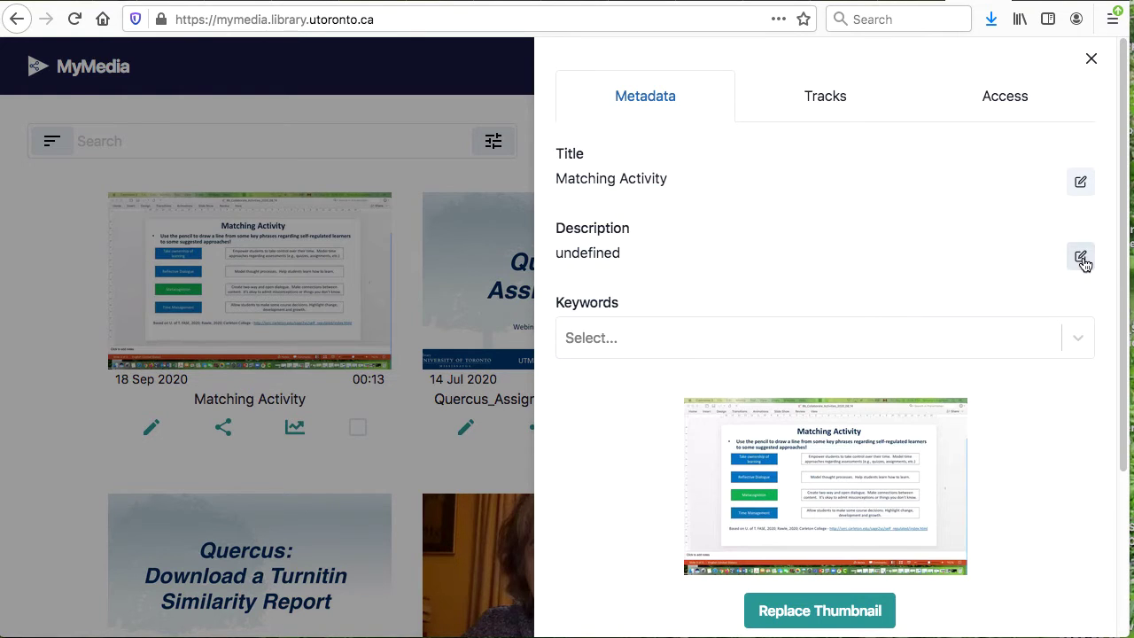
Save the description 'Matching activities - an example and potential uses.'.
click(1080, 256)
text(Matching)
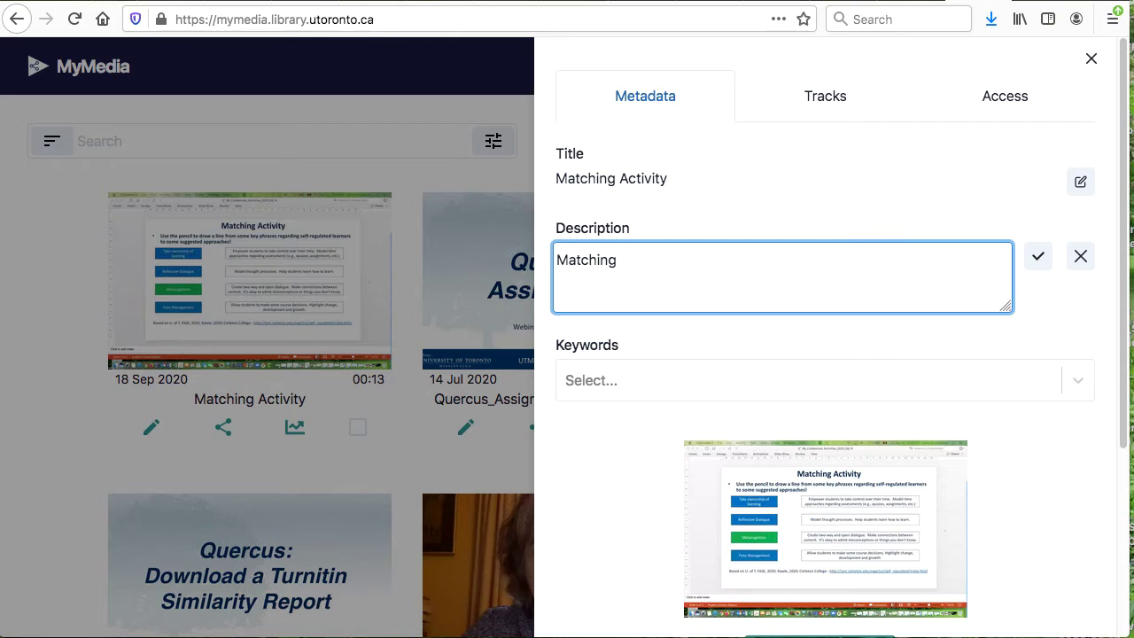
text( activities - an example and potential uses.)
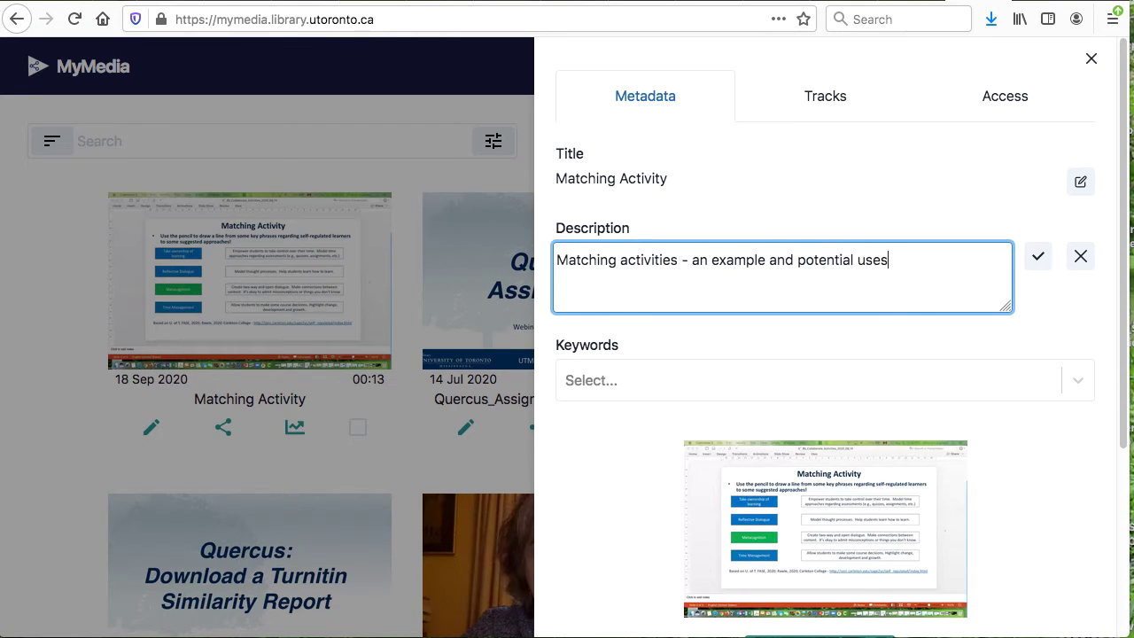
click(1041, 261)
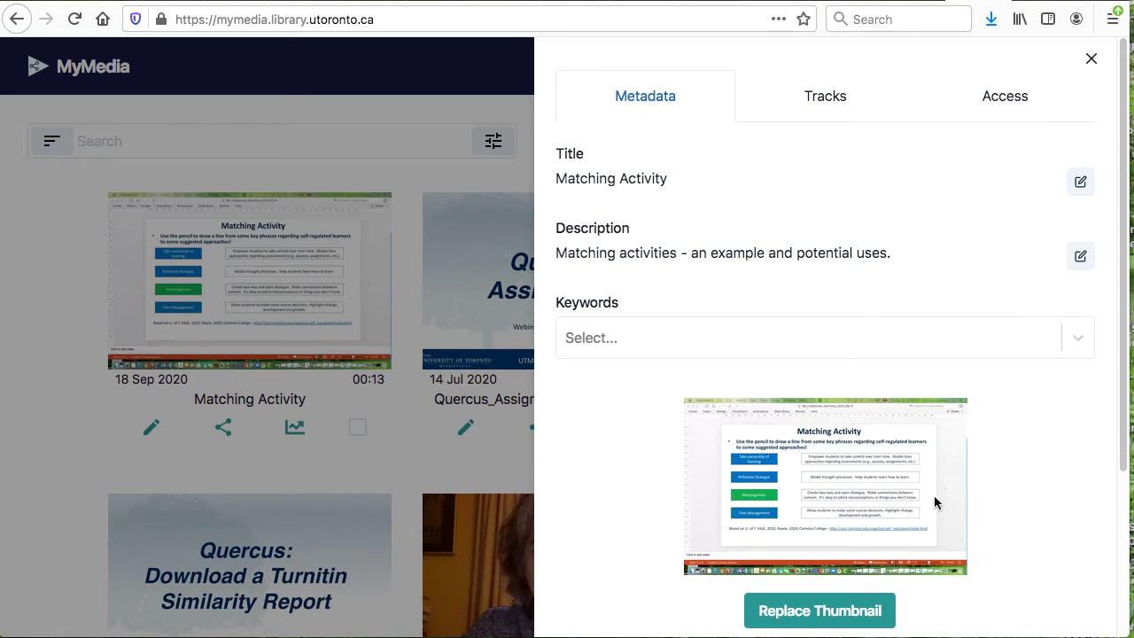
scroll(890, 483, down, 3)
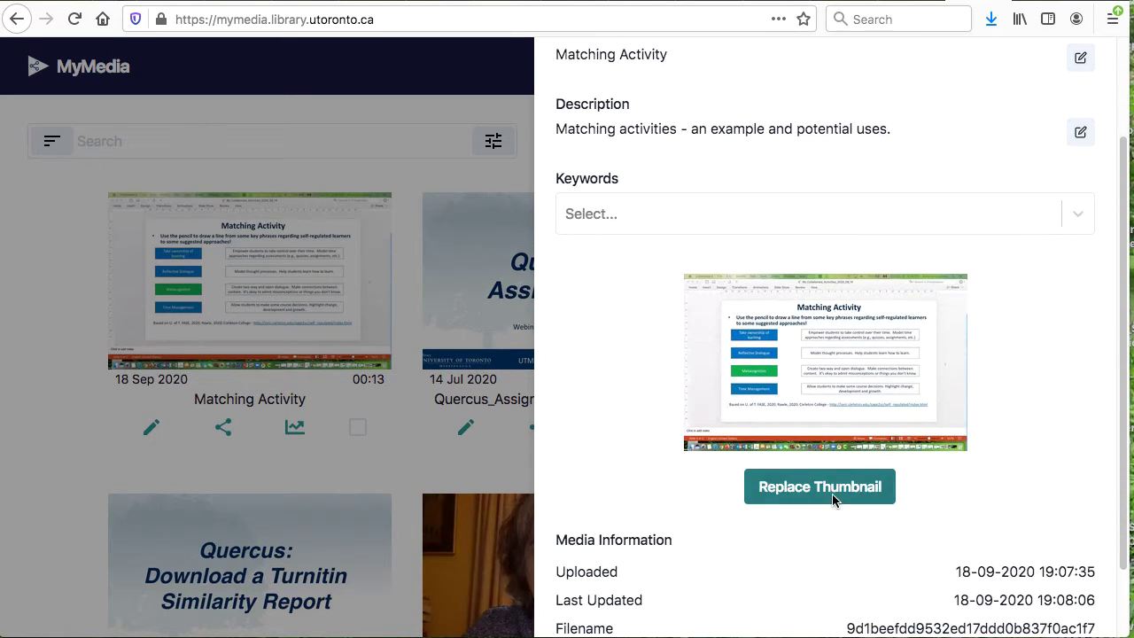
Replace the thumbnail with Matching_Activity_2020_09_18.png and bring up the Tracks section.
click(832, 501)
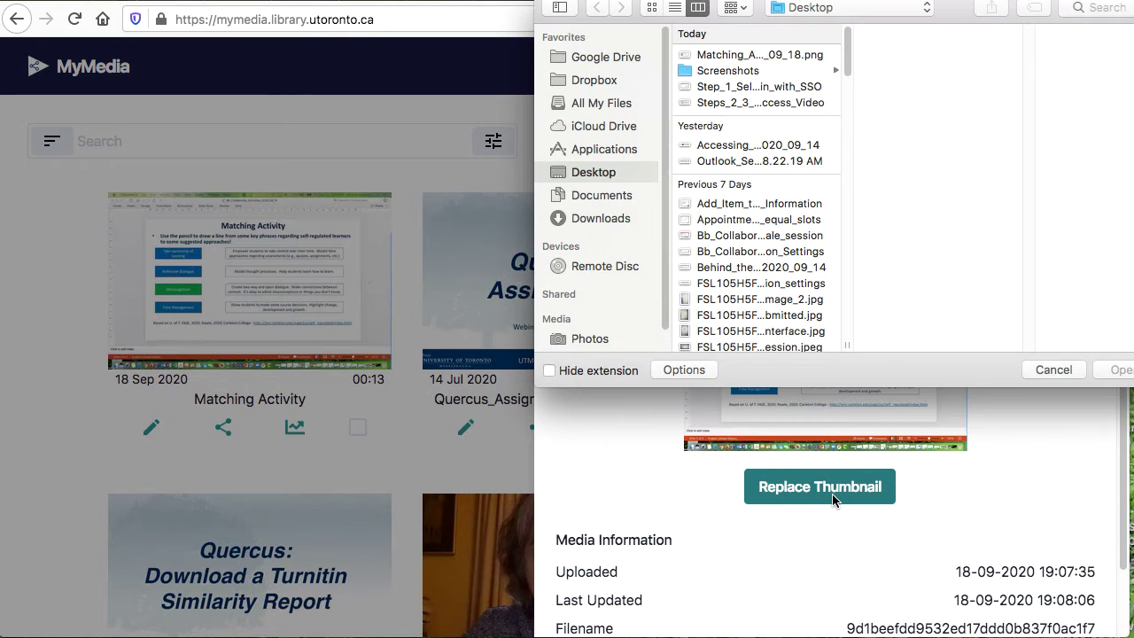
click(771, 53)
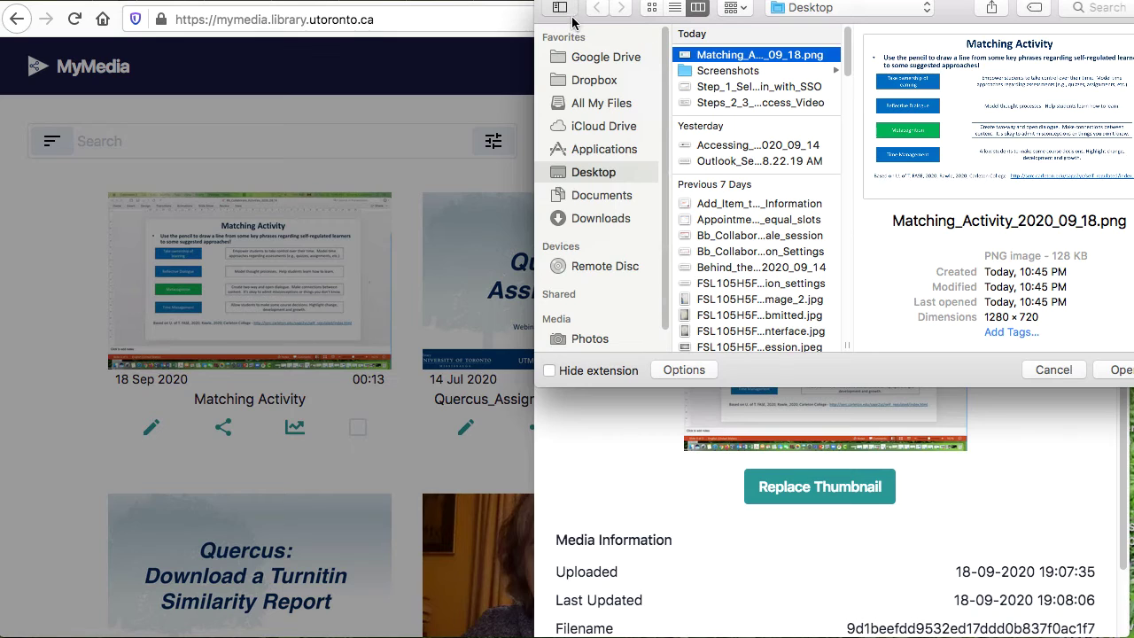
drag(579, 22, 486, 62)
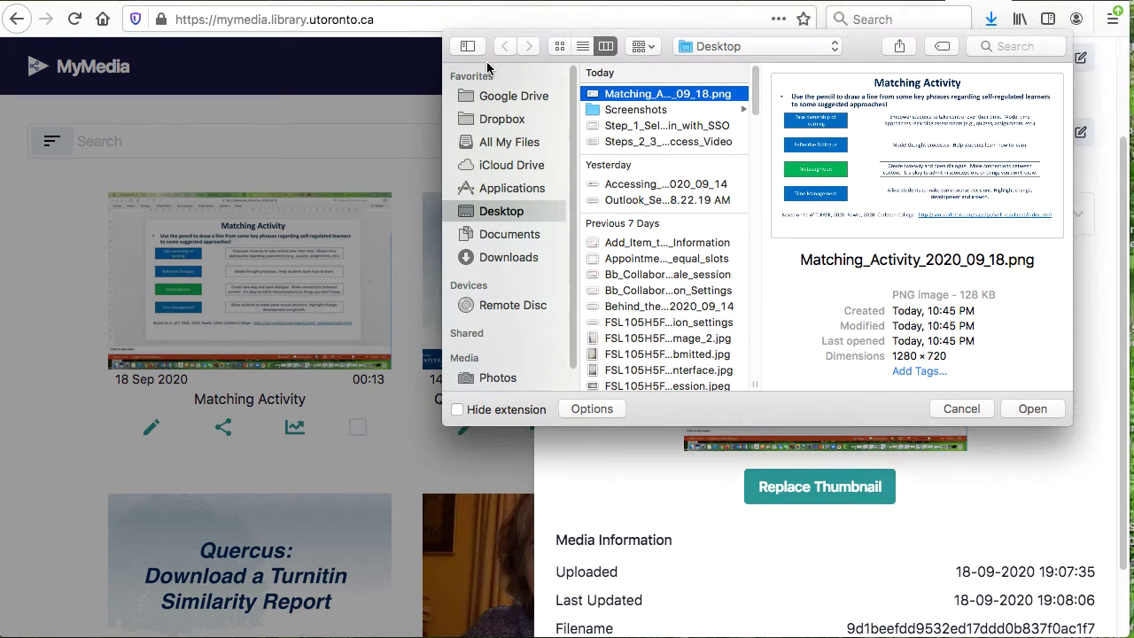
click(1032, 409)
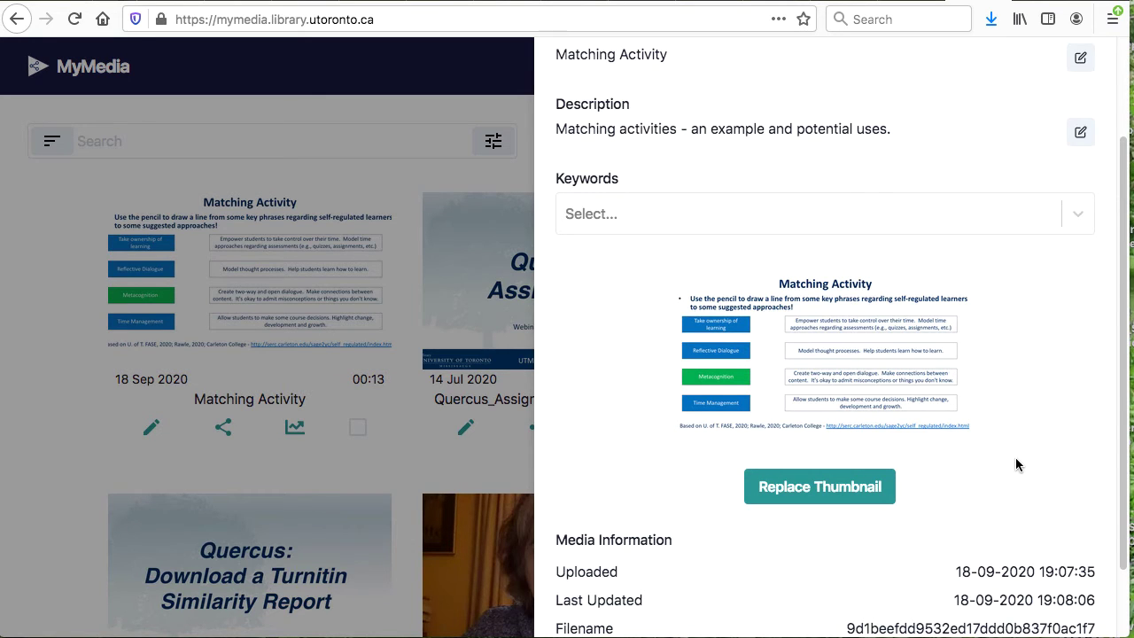
scroll(1022, 450, up, 3)
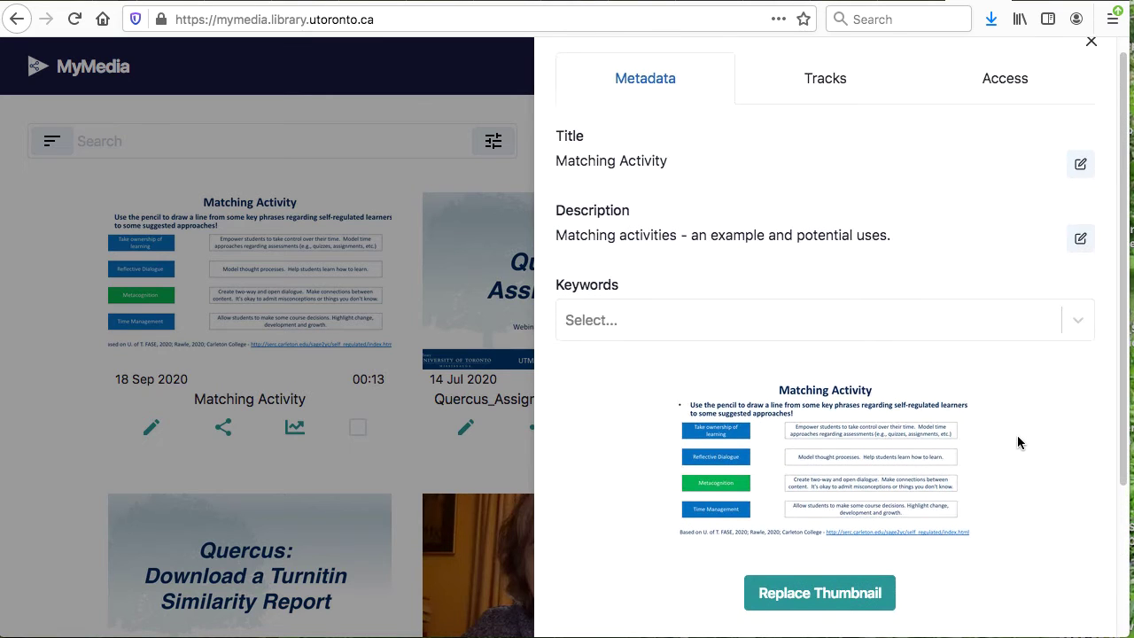
click(827, 100)
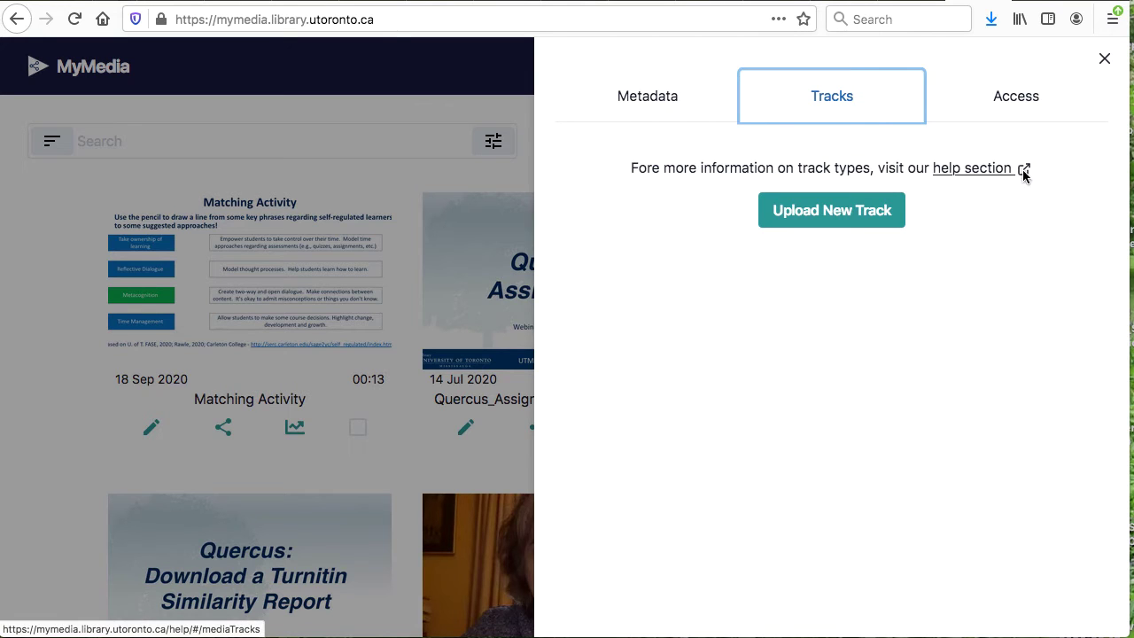
In Access settings, try unrestricted sharing, then restore University of Toronto sharing.
click(1014, 103)
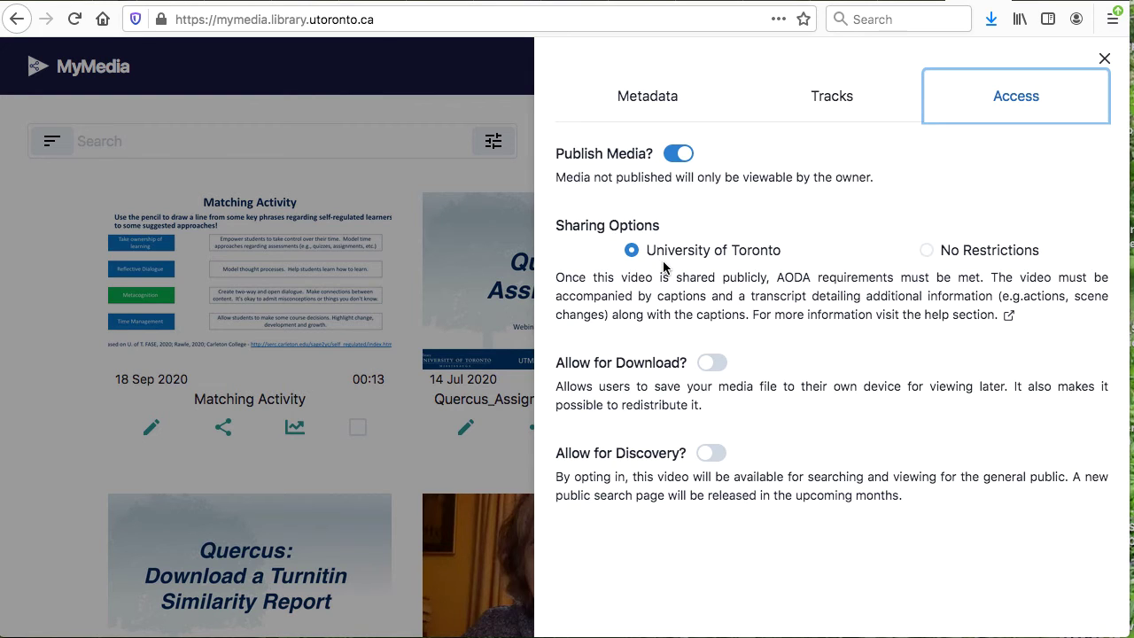
click(927, 257)
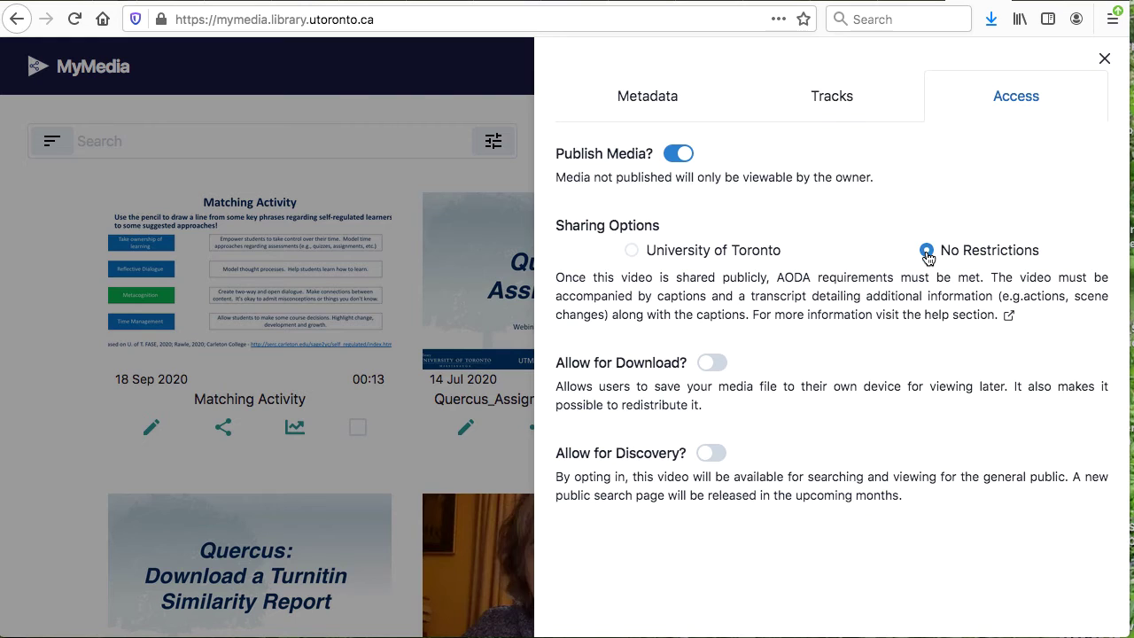
click(632, 253)
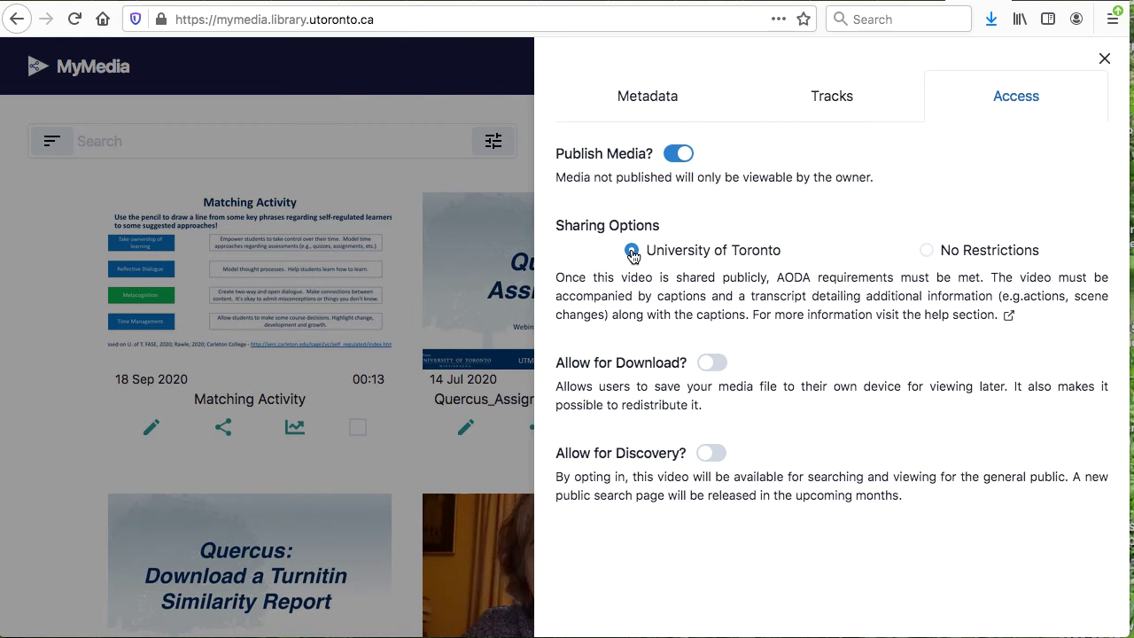
Toggle download and public discovery on and back off, then close the details.
click(709, 365)
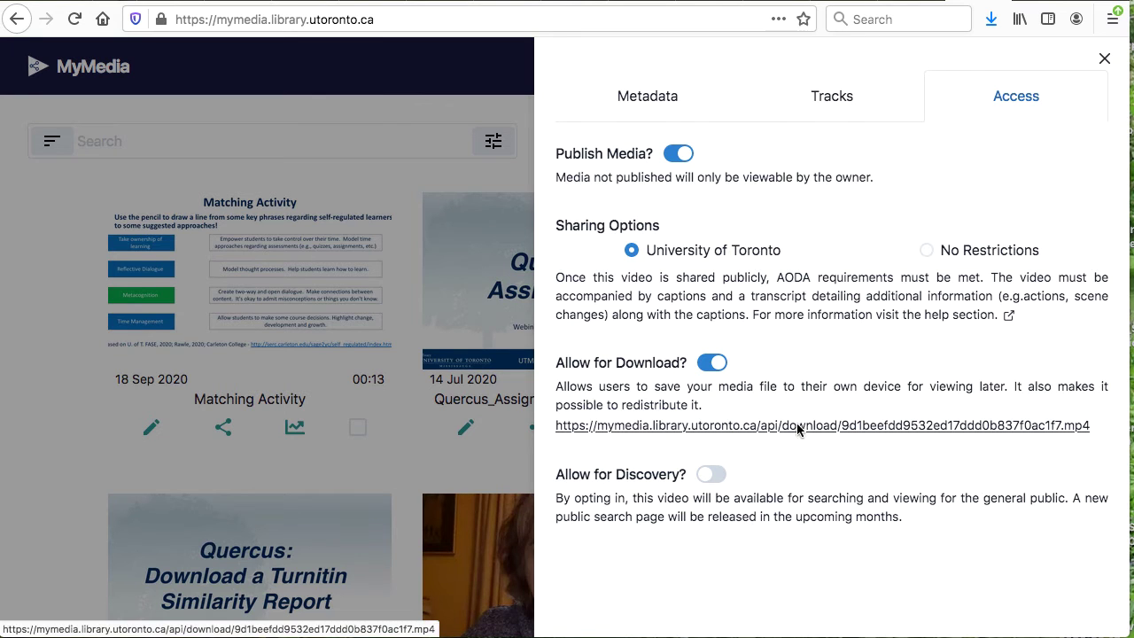
click(722, 365)
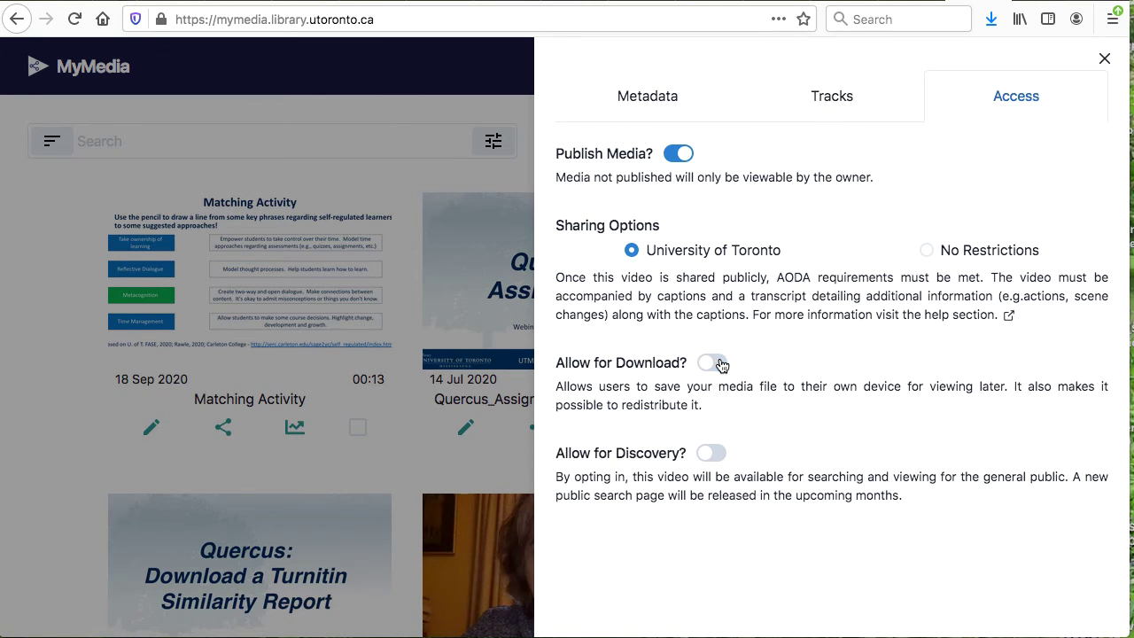
click(707, 462)
click(721, 459)
click(1103, 60)
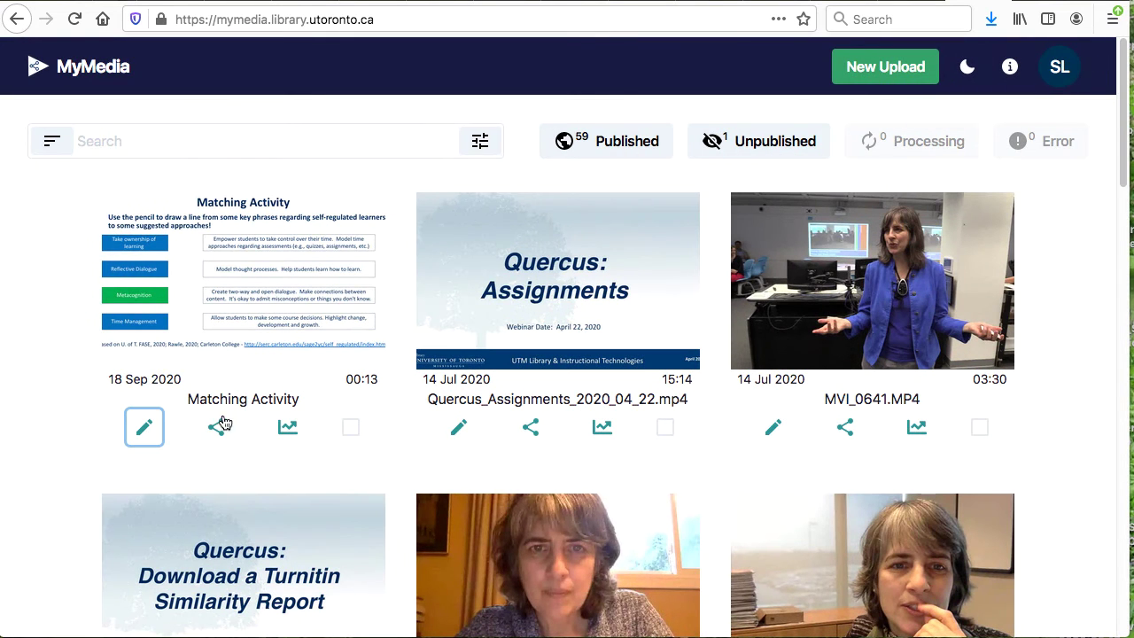
Copy the Matching Activity play link and embed code, leaving no start time set.
click(217, 429)
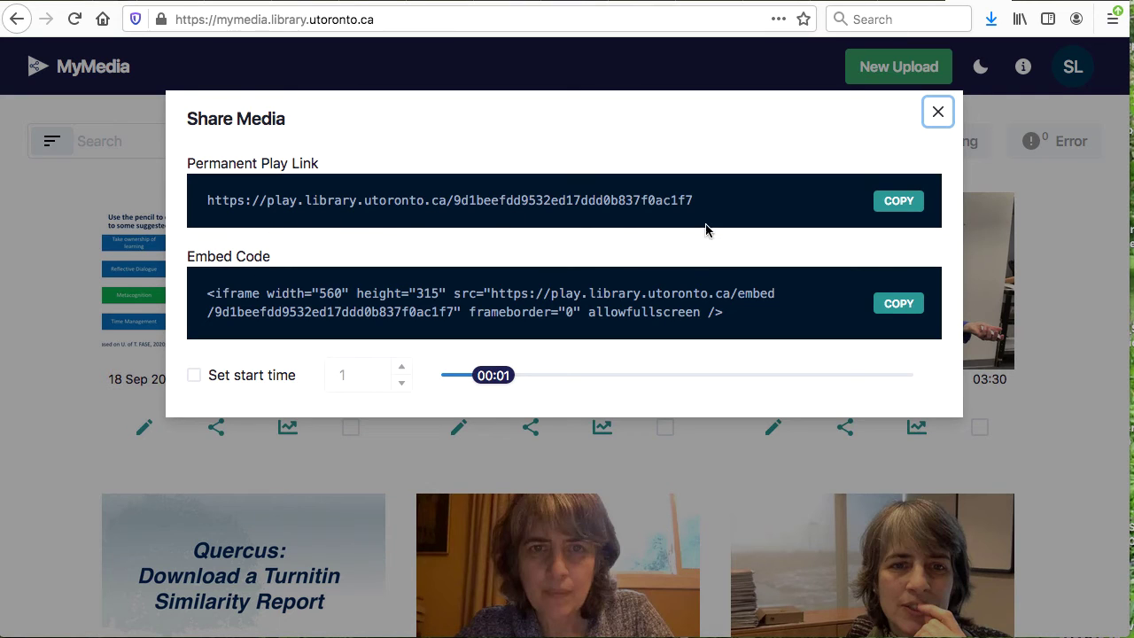
click(900, 201)
click(895, 310)
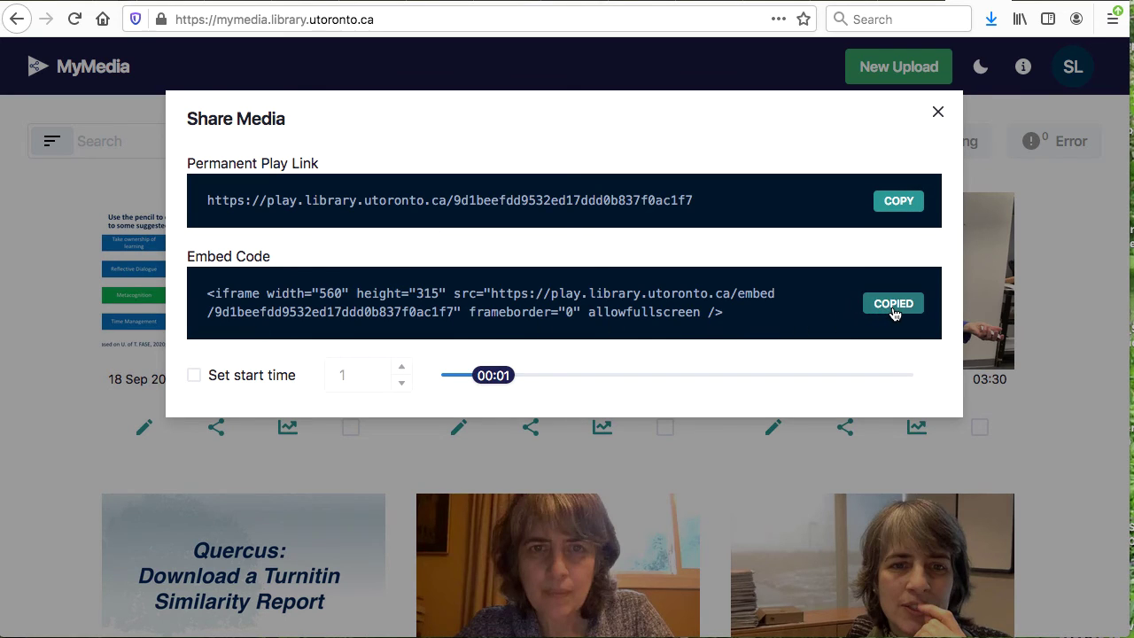
click(195, 379)
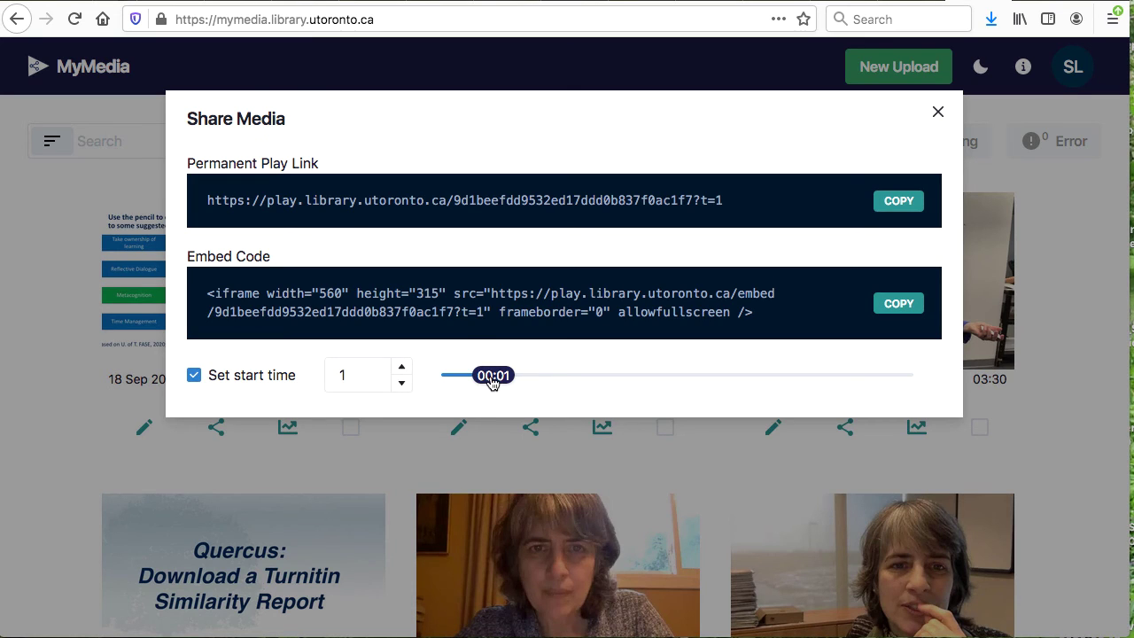
mouse_move(493, 381)
mouse_down()
mouse_move(518, 378)
mouse_move(493, 380)
mouse_up()
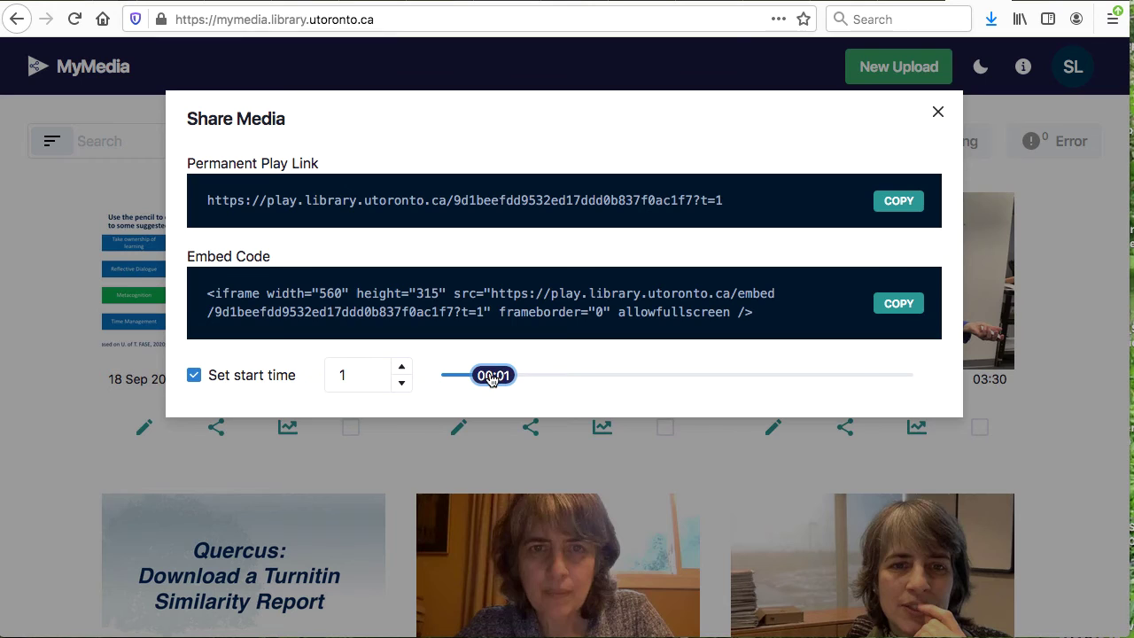
click(197, 379)
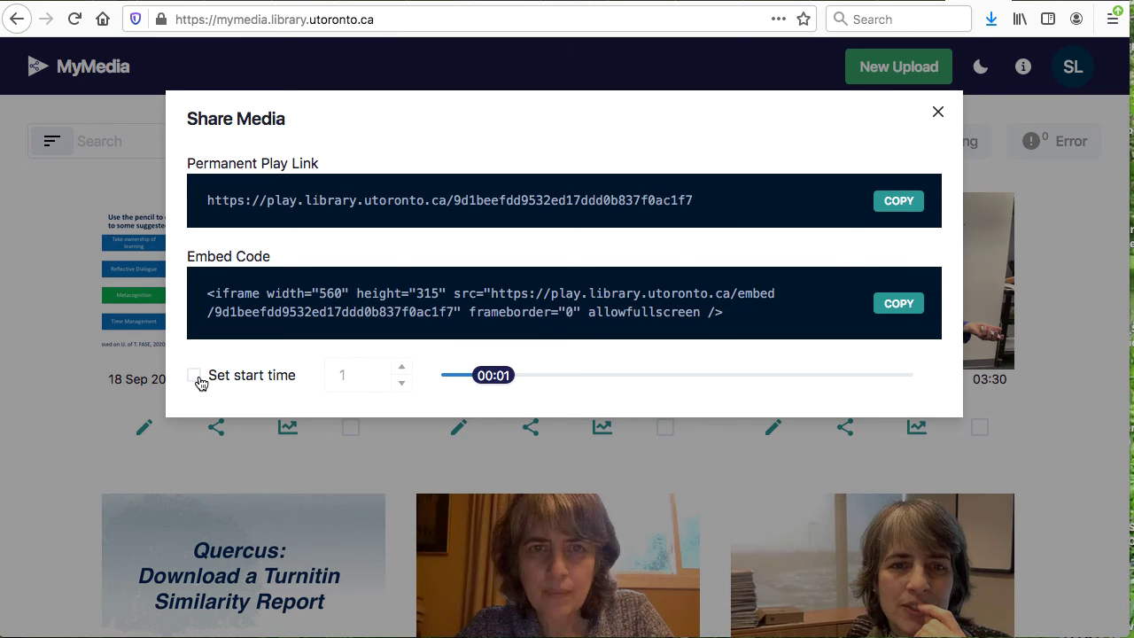
click(937, 111)
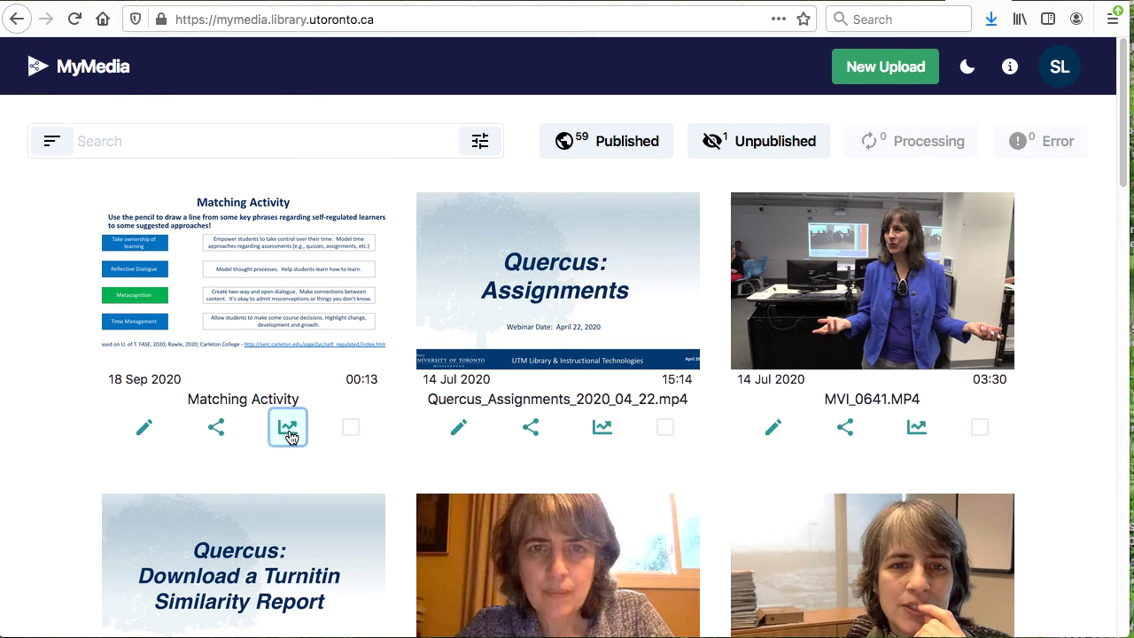
click(287, 431)
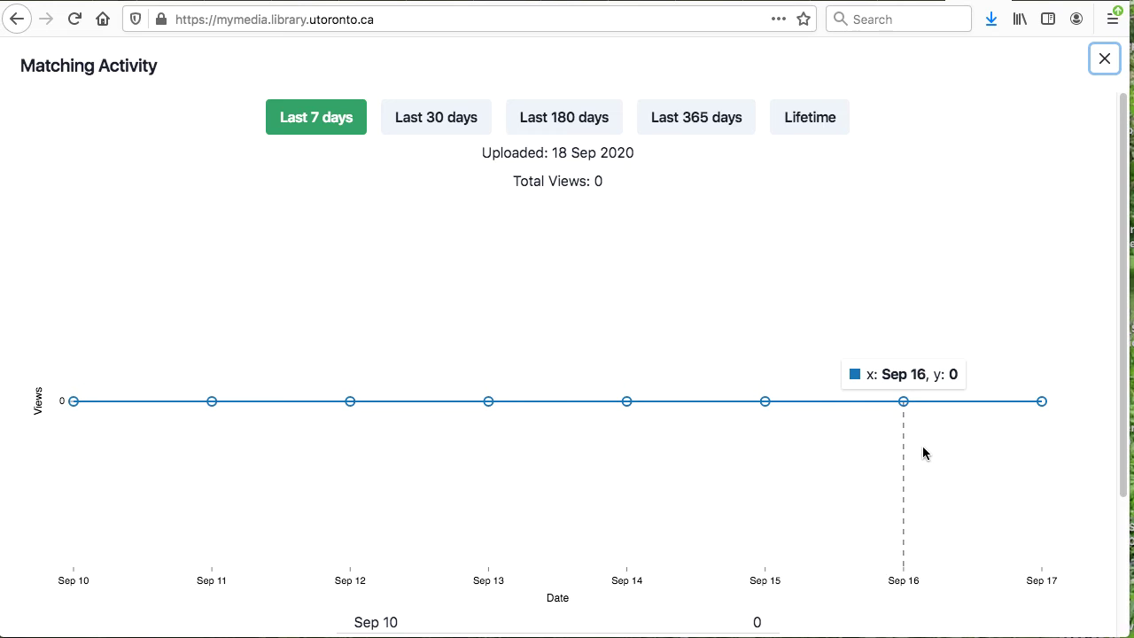
click(1102, 59)
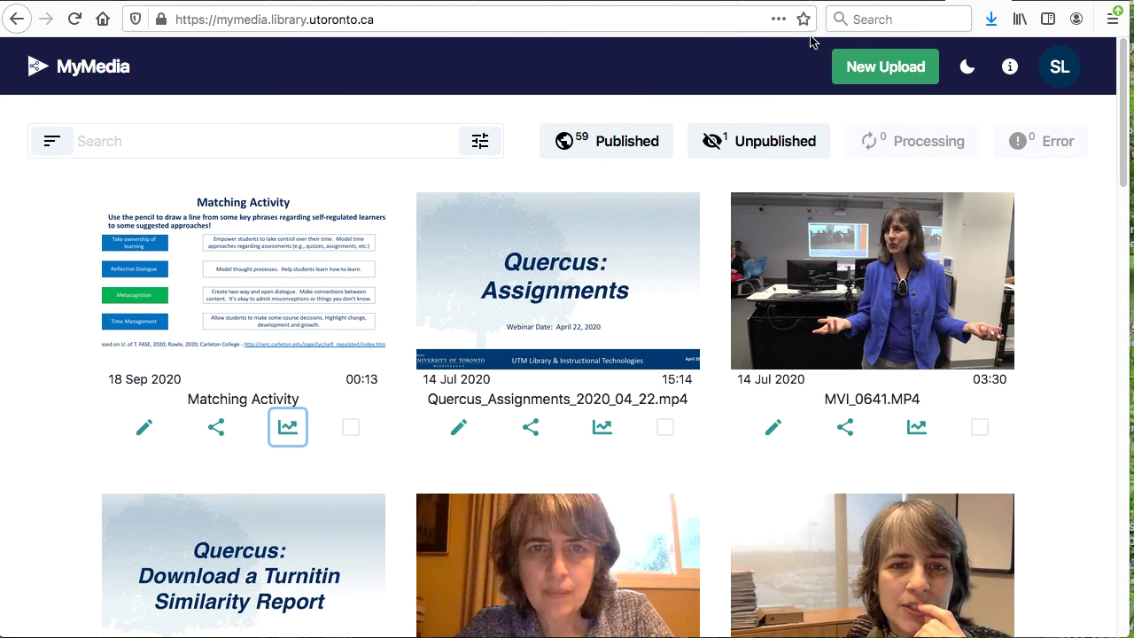
click(351, 431)
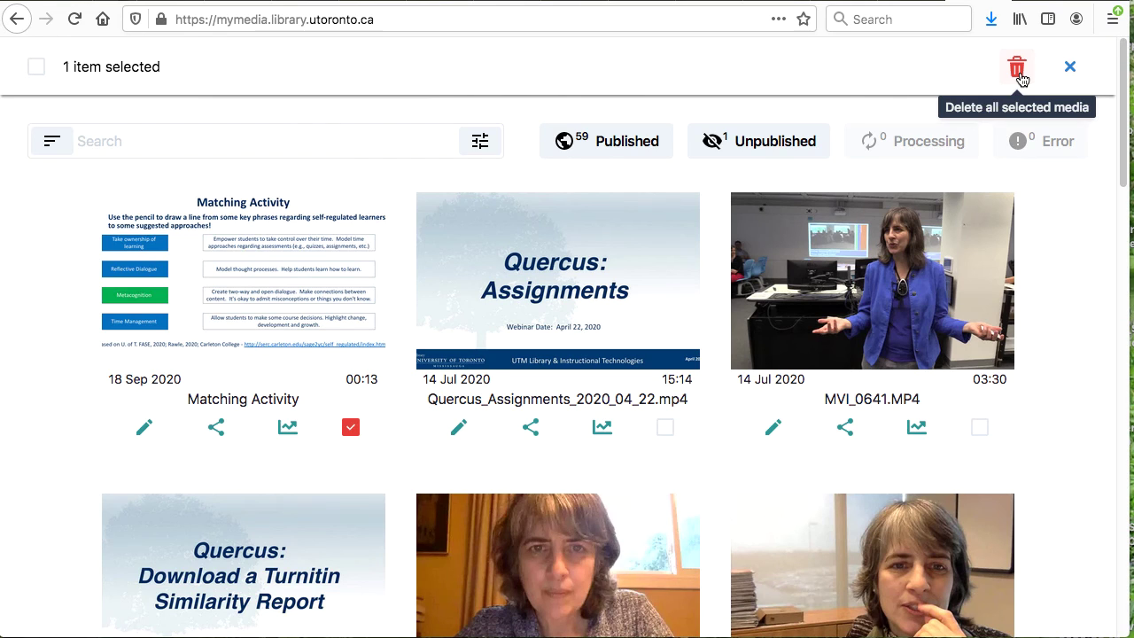
click(1072, 73)
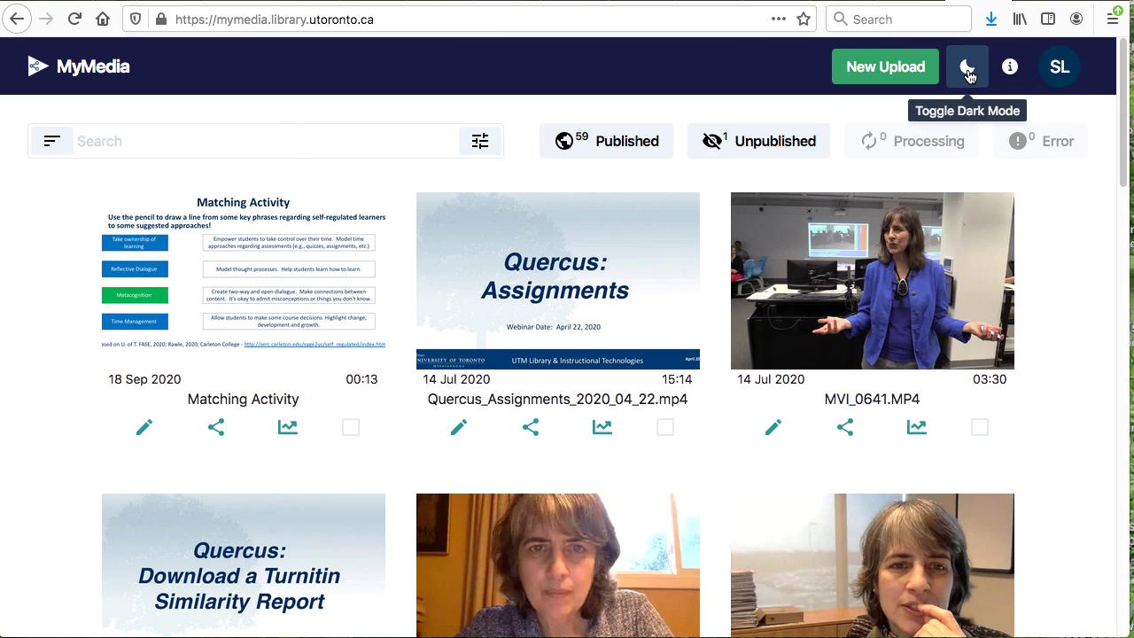
Log out via the SL avatar's profile drawer and confirm with Yes.
click(1068, 74)
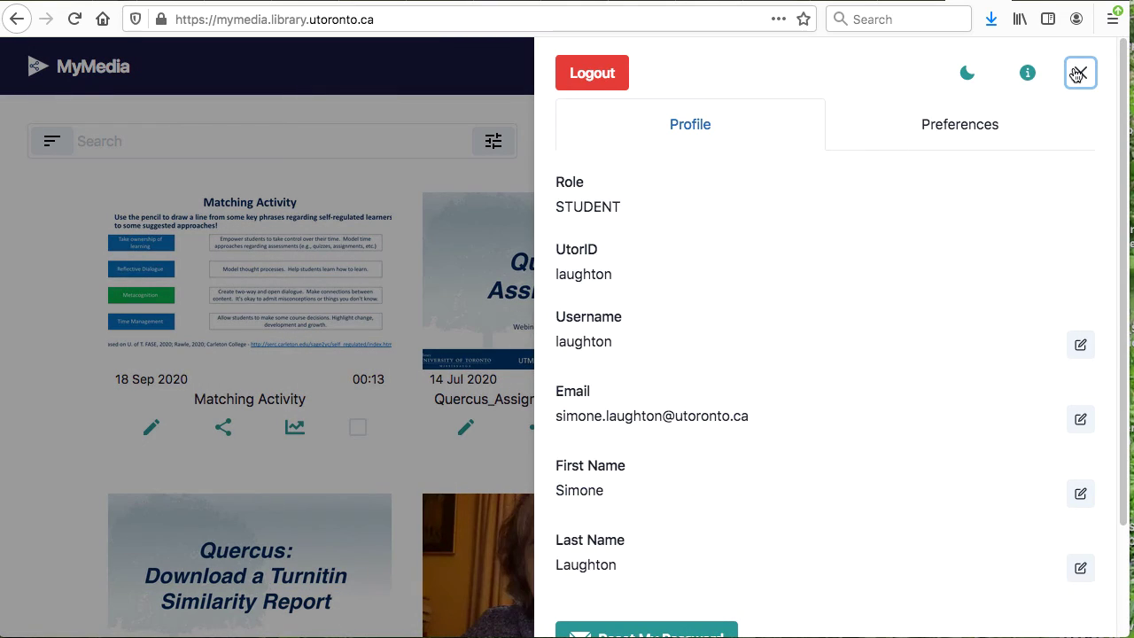
click(589, 89)
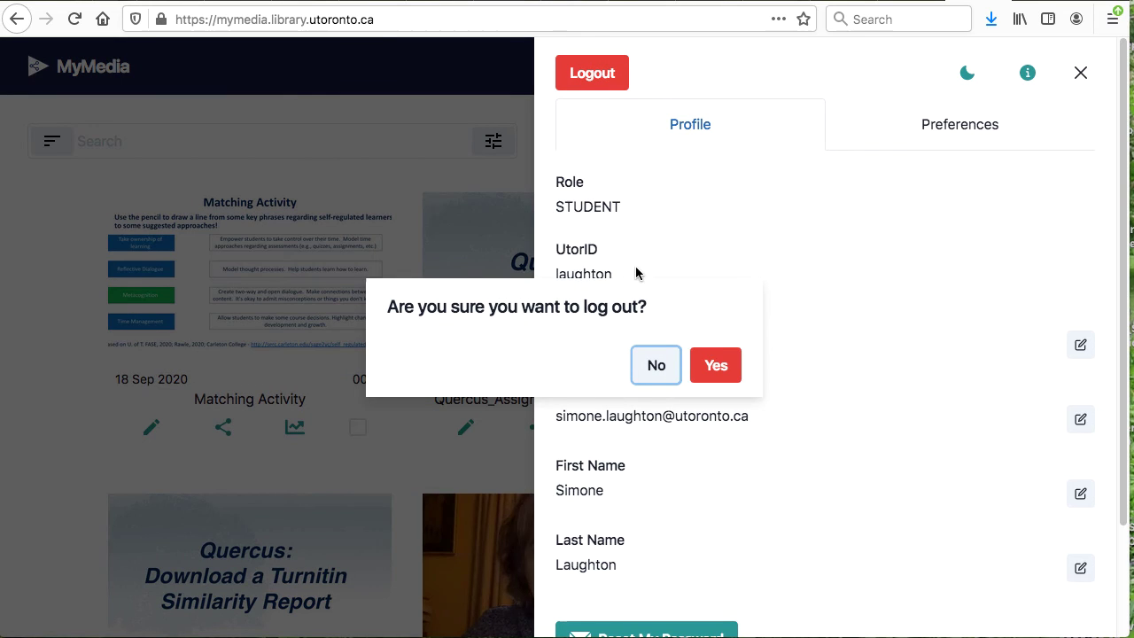
click(718, 372)
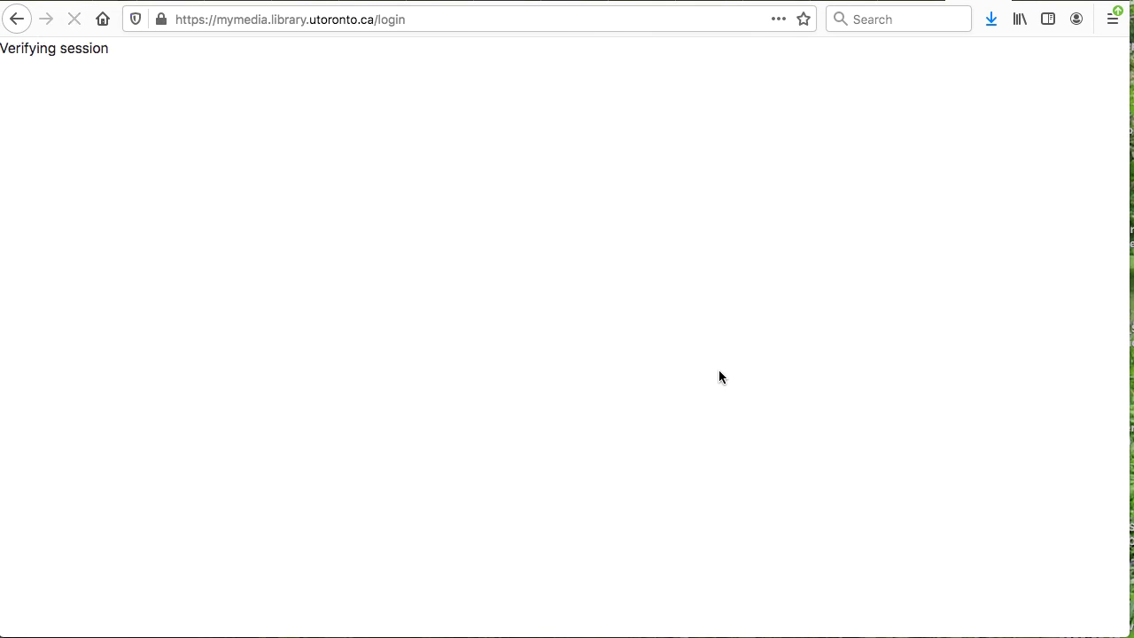